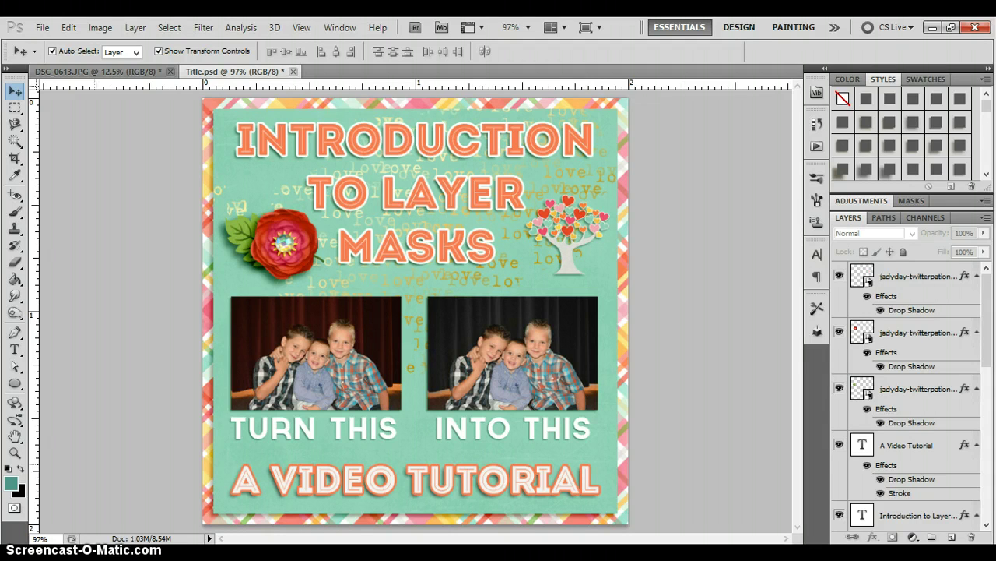
- Select the leaf behind the red flower and add a layer mask to its layer
key(ctrl+1)
click(232, 232)
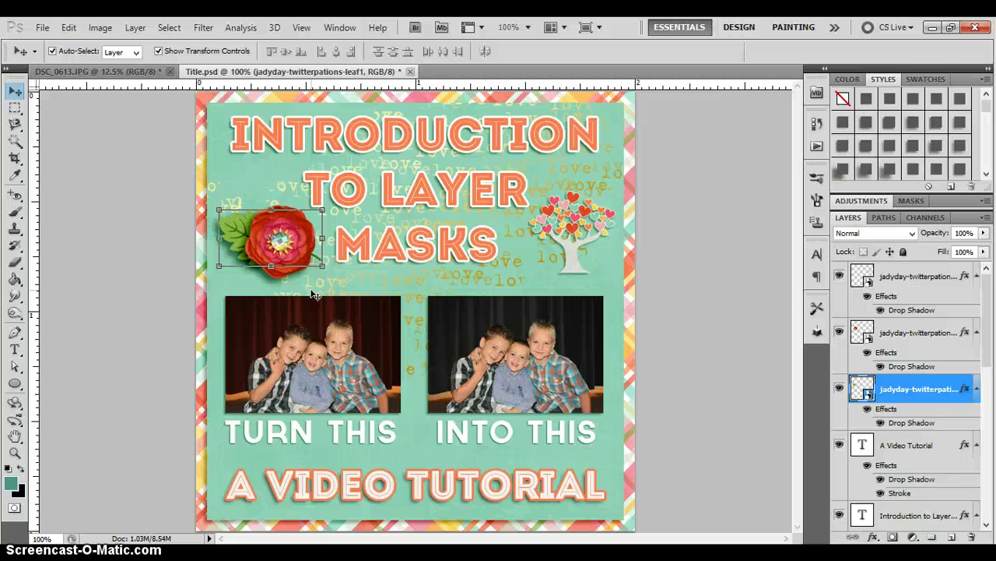
drag(250, 245, 179, 272)
key(ctrl+z)
click(187, 246)
click(238, 227)
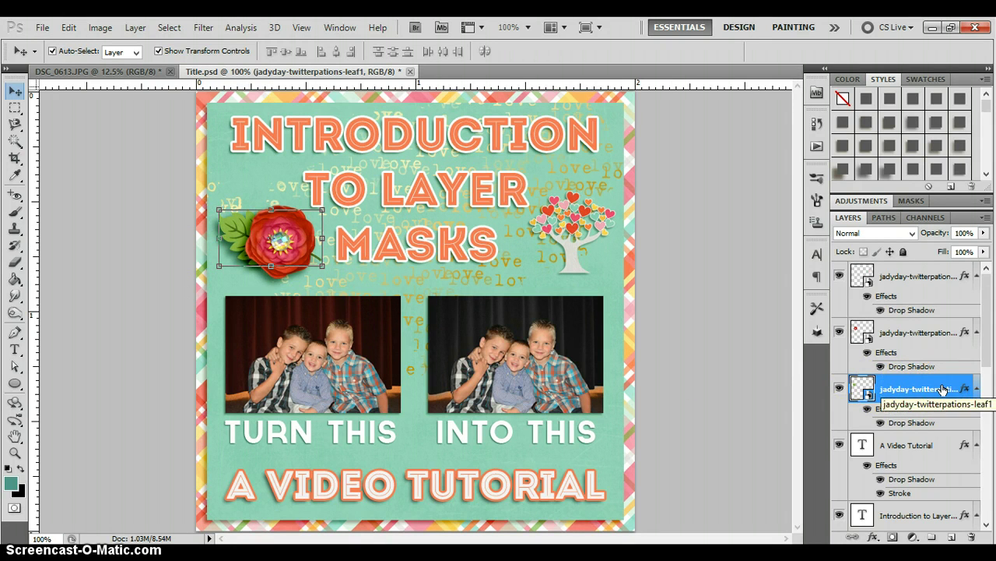
click(893, 539)
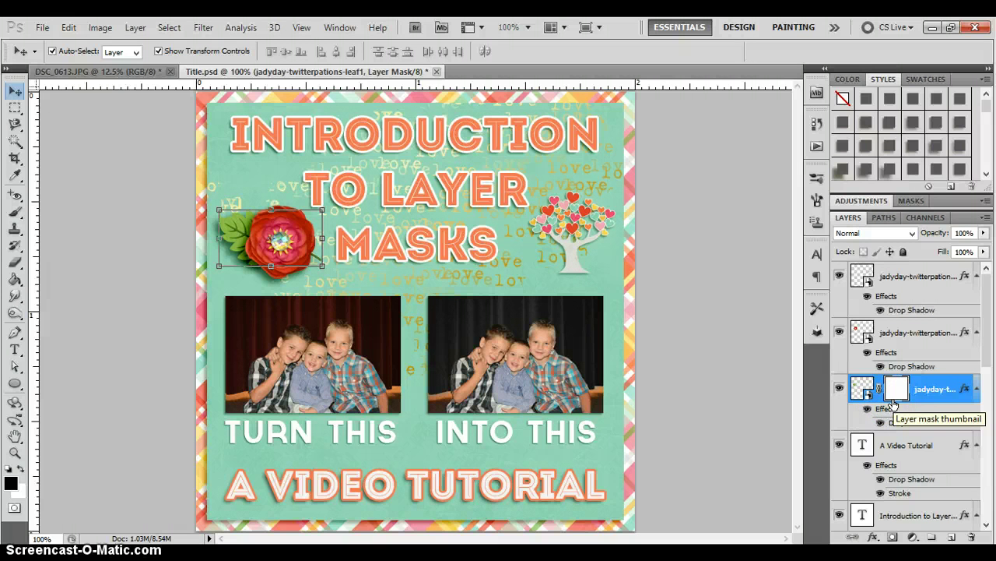
click(861, 389)
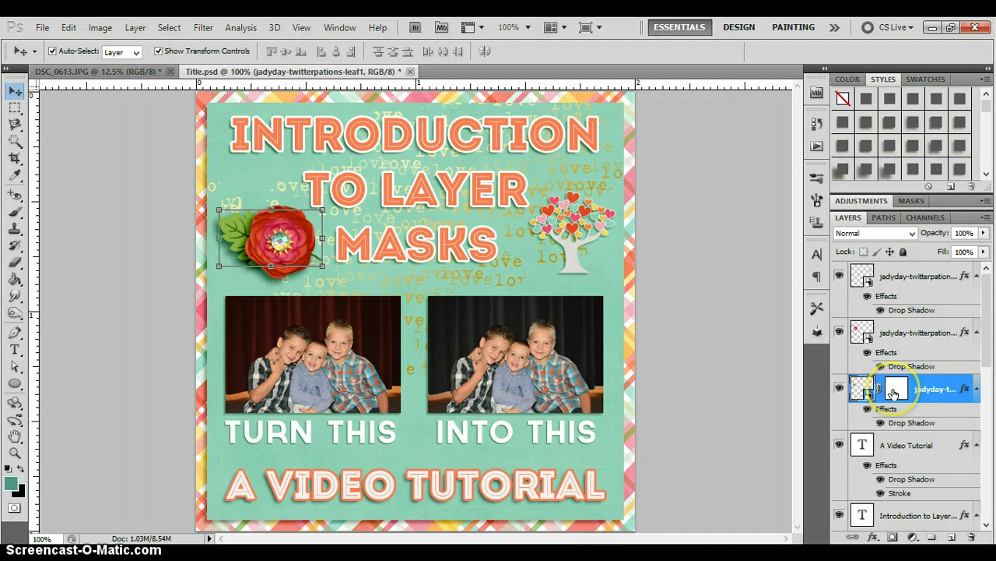
click(894, 393)
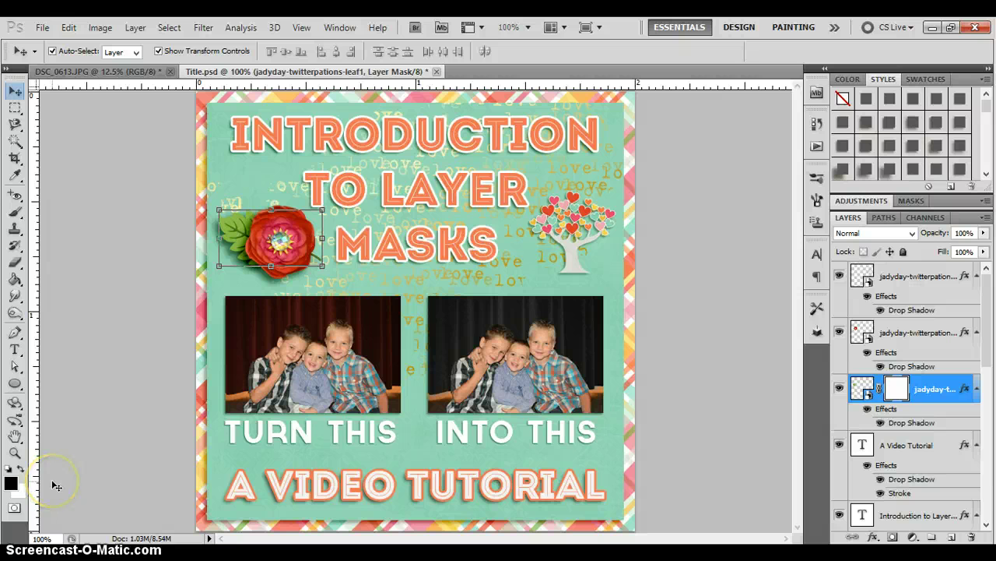
- Paint black on the leaf's layer mask with a soft 90 px brush to hide the stem beside the flower
key(x)
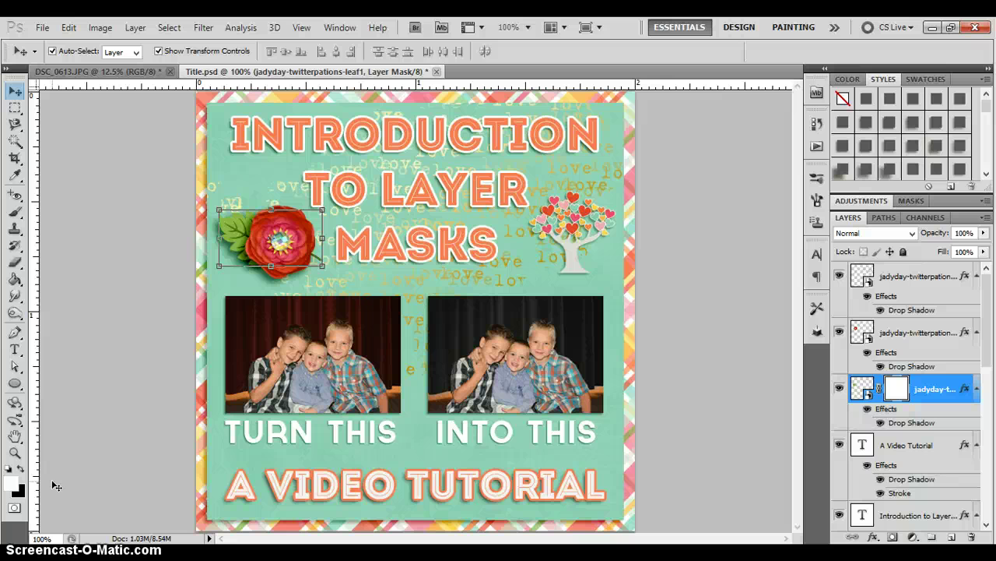
key(x)
key(x)
key(x)
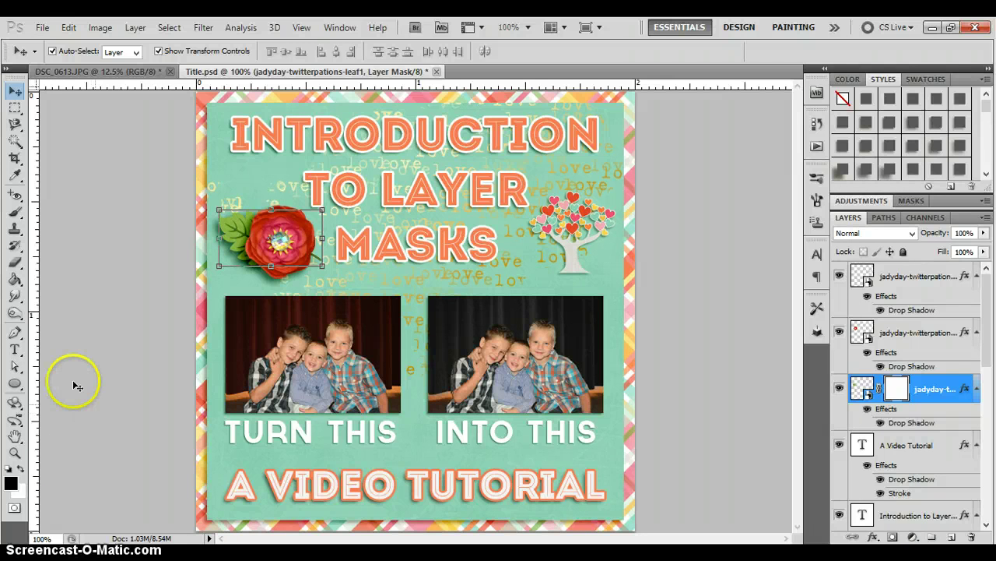
key(b)
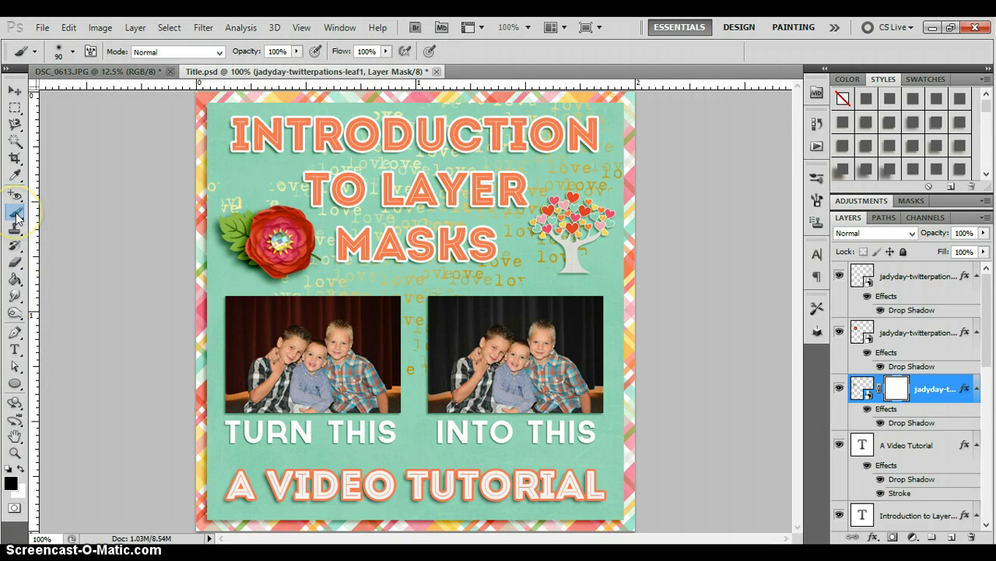
click(72, 51)
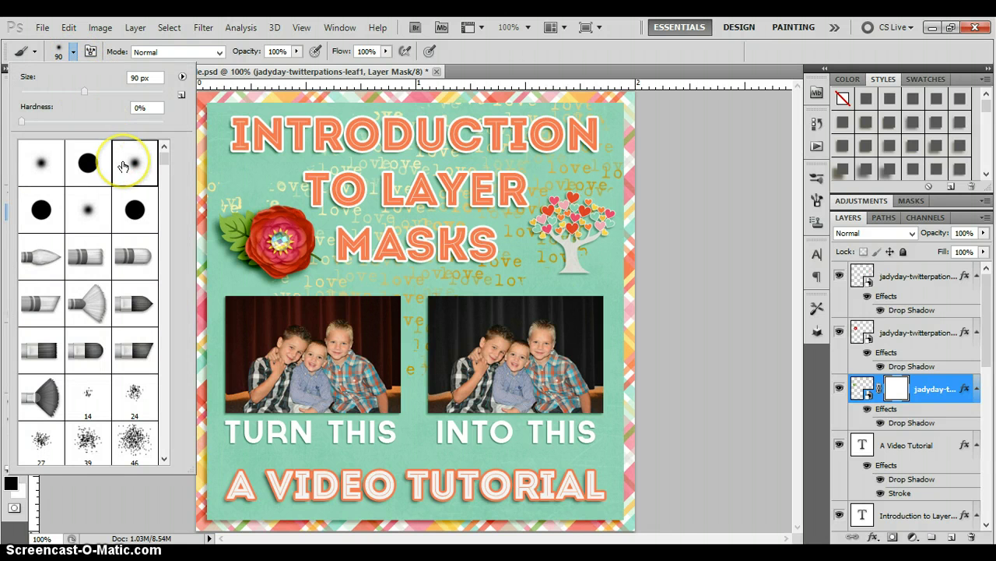
click(72, 52)
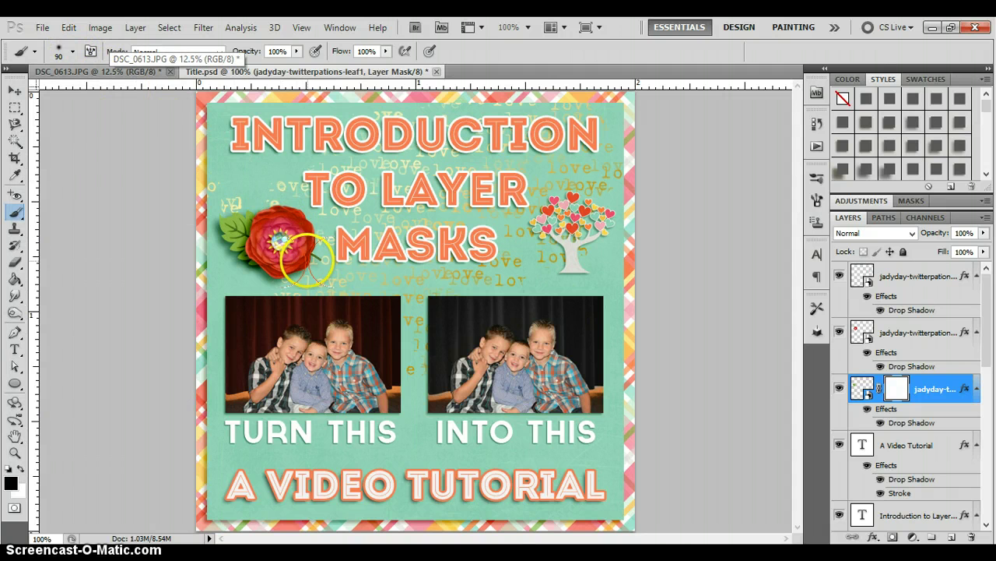
drag(308, 260, 319, 258)
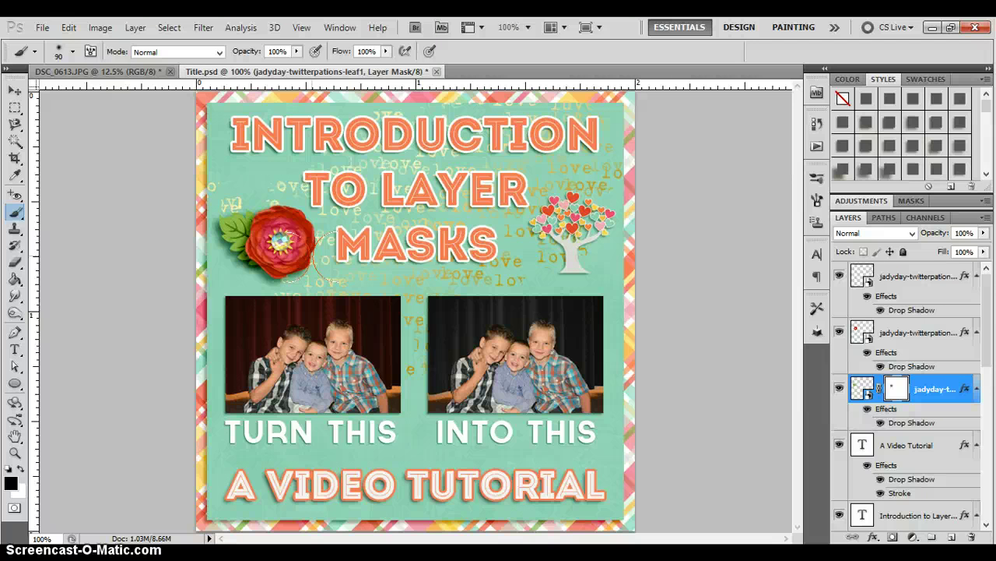
- Disable the leaf's layer mask to compare the result and enable it again
click(897, 388)
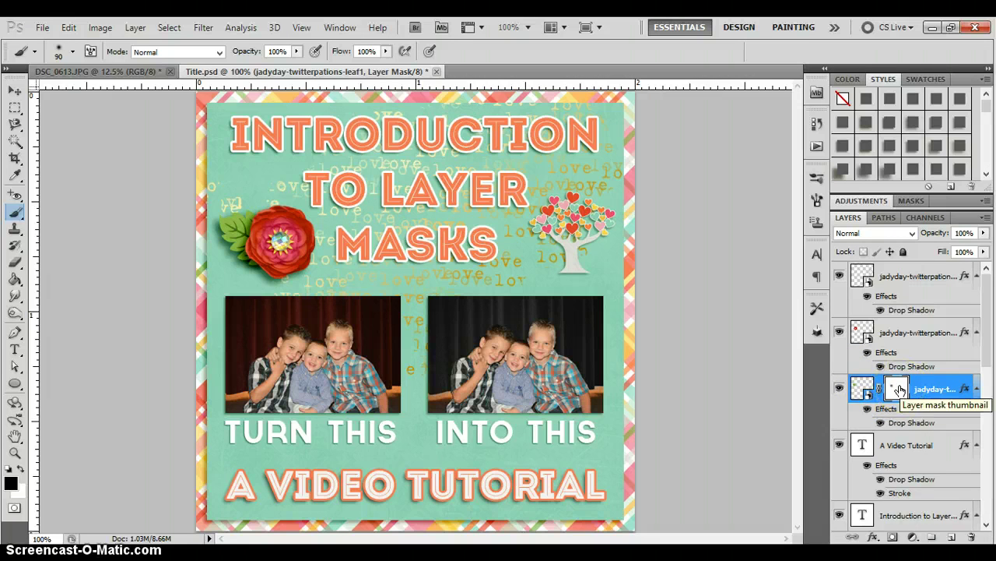
right_click(899, 389)
click(900, 393)
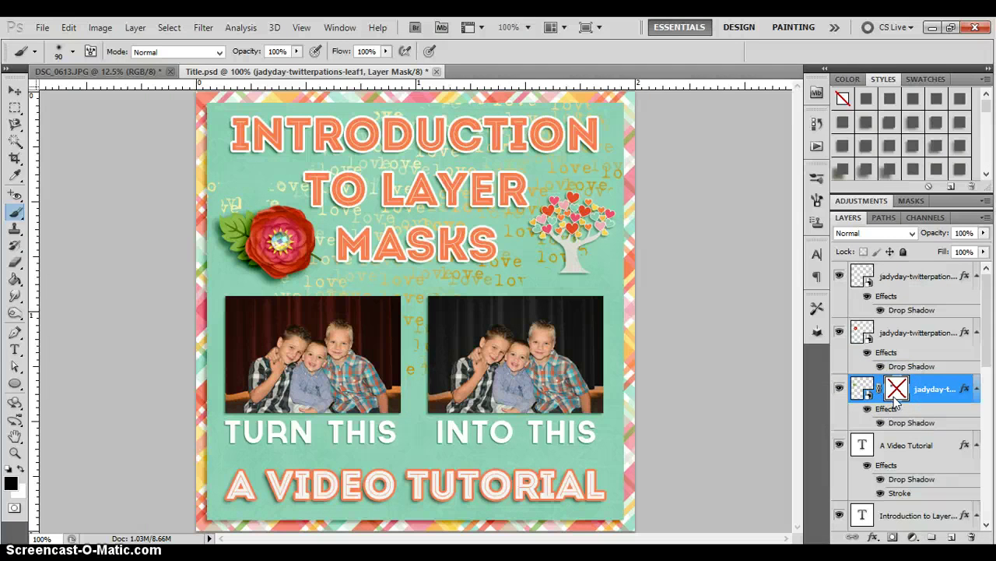
click(895, 393)
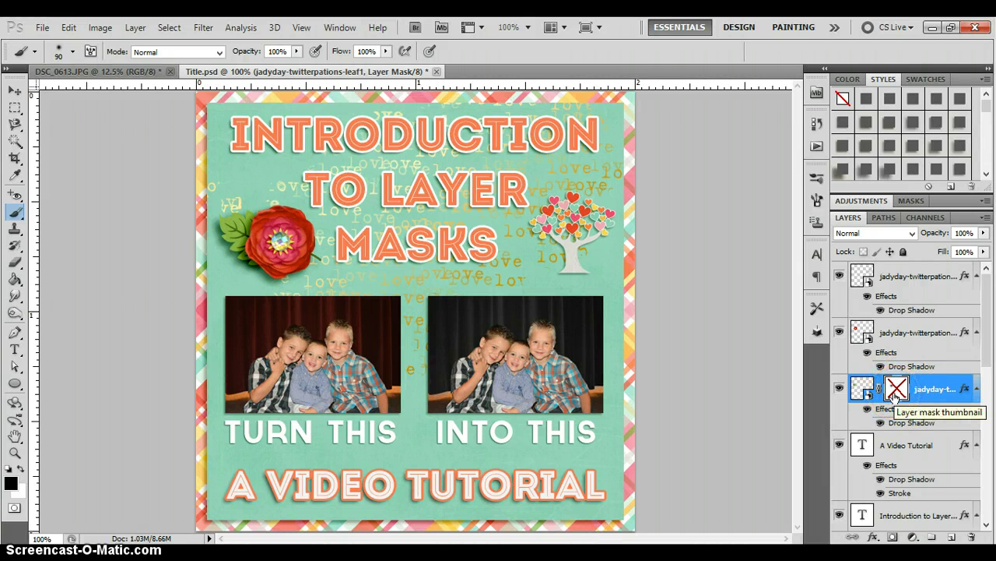
right_click(894, 397)
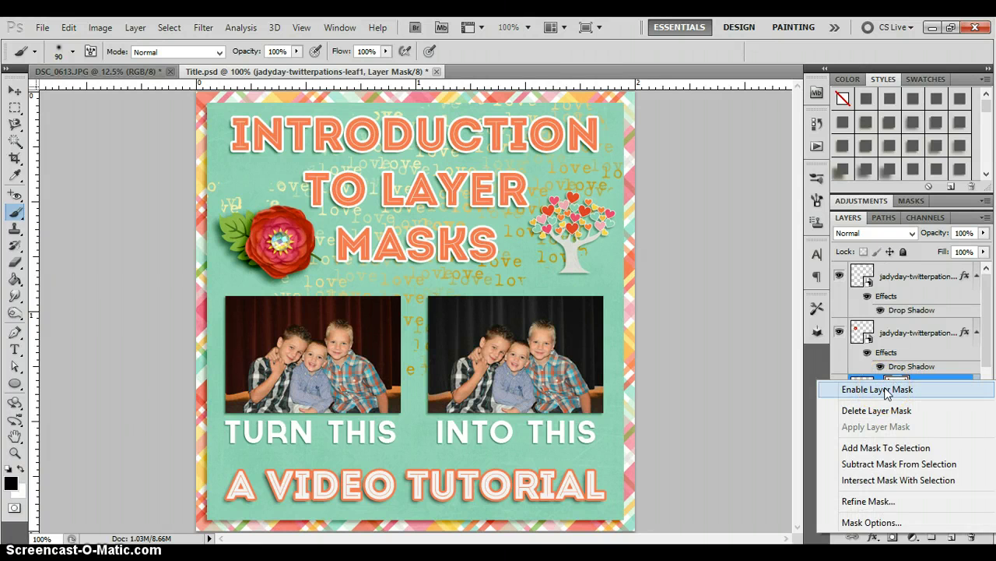
click(886, 389)
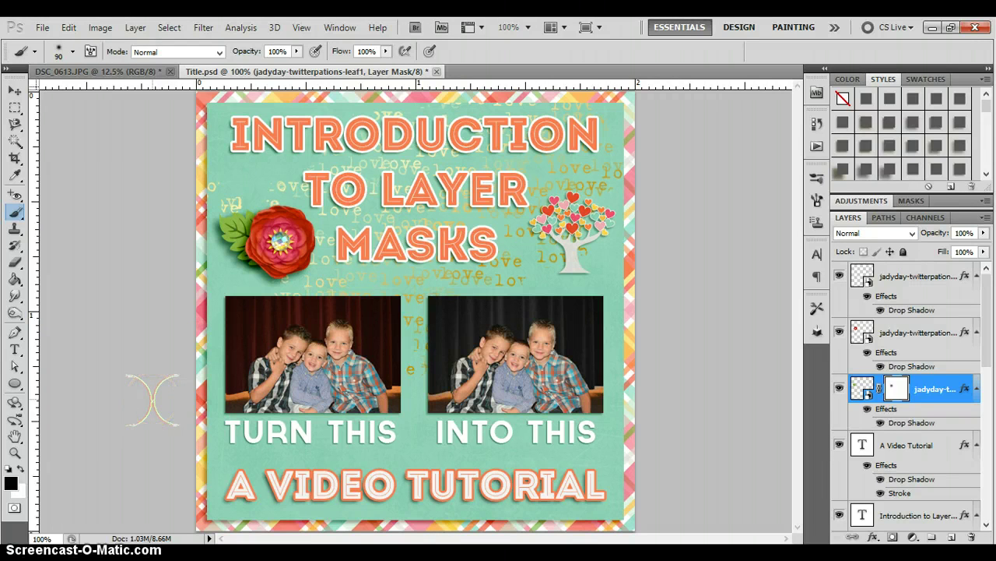
- Switch to the DSC_0613.JPG photo and duplicate its Background layer
mouse_move(232, 391)
mouse_down()
mouse_move(233, 316)
mouse_move(244, 324)
mouse_move(388, 297)
mouse_move(391, 350)
mouse_move(387, 319)
mouse_move(349, 297)
mouse_move(290, 295)
mouse_move(308, 313)
mouse_move(426, 323)
mouse_move(502, 294)
mouse_move(573, 291)
mouse_move(603, 331)
mouse_up()
click(113, 73)
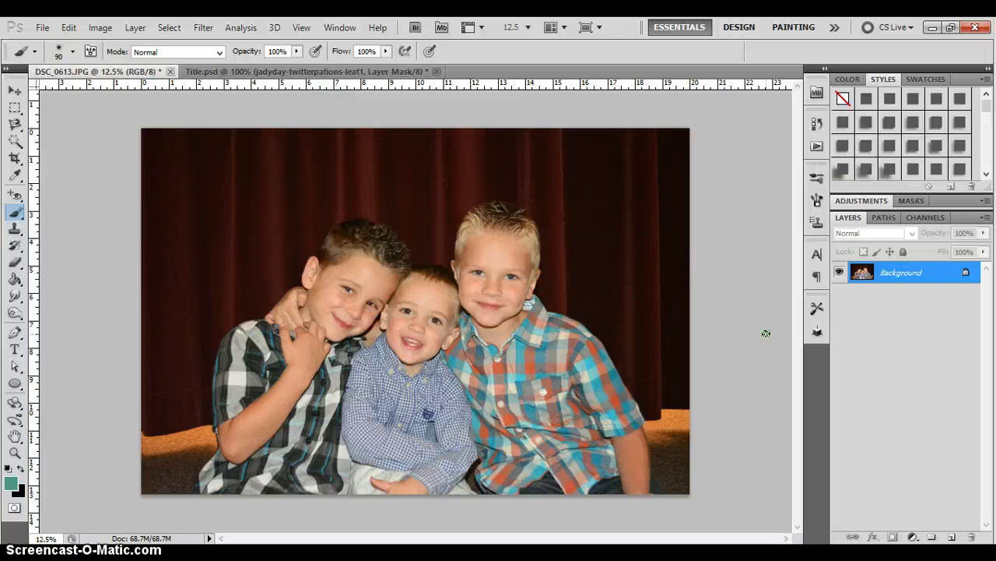
click(896, 277)
click(896, 273)
key(ctrl+j)
mouse_move(904, 271)
mouse_down()
mouse_move(930, 267)
mouse_move(882, 265)
mouse_move(894, 276)
mouse_up()
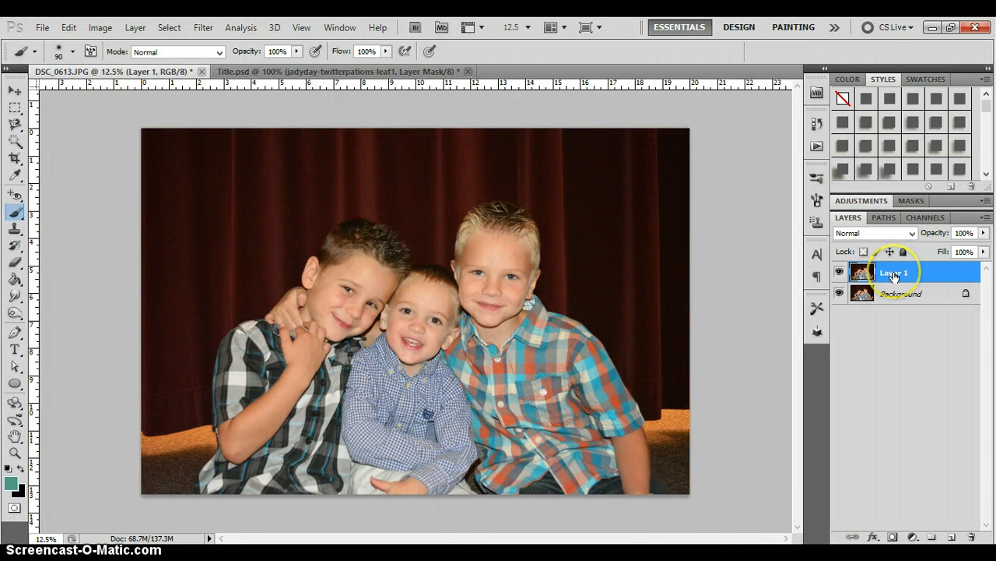
click(900, 298)
click(901, 296)
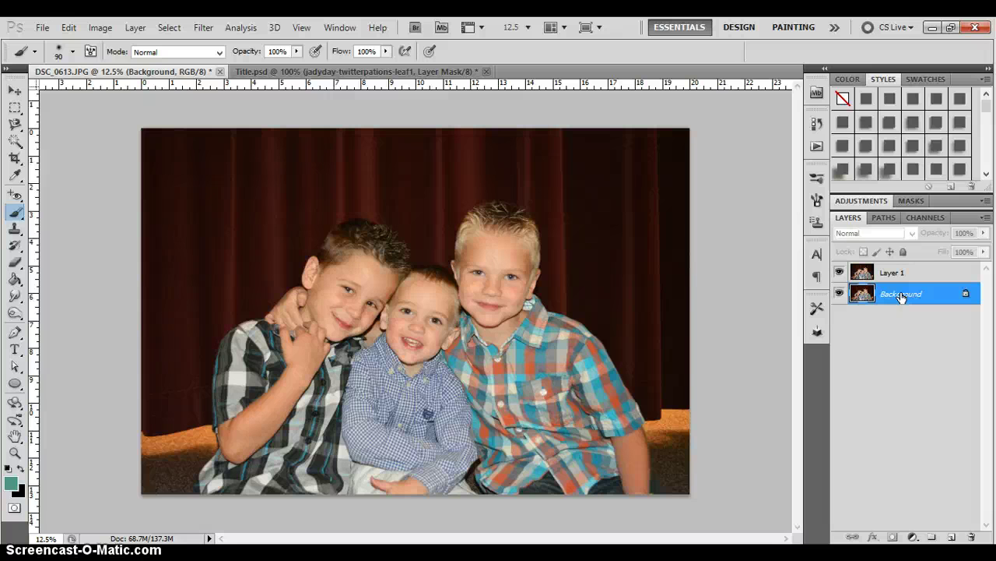
- Hide Layer 1 and add a Black & White adjustment with the default settings directly above the Background layer
click(840, 273)
click(882, 299)
click(912, 537)
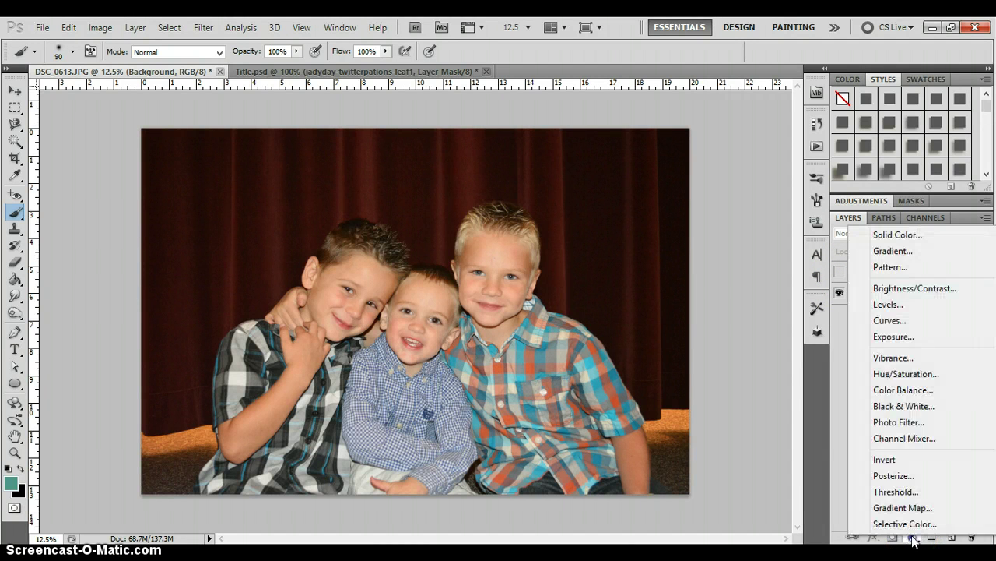
click(906, 406)
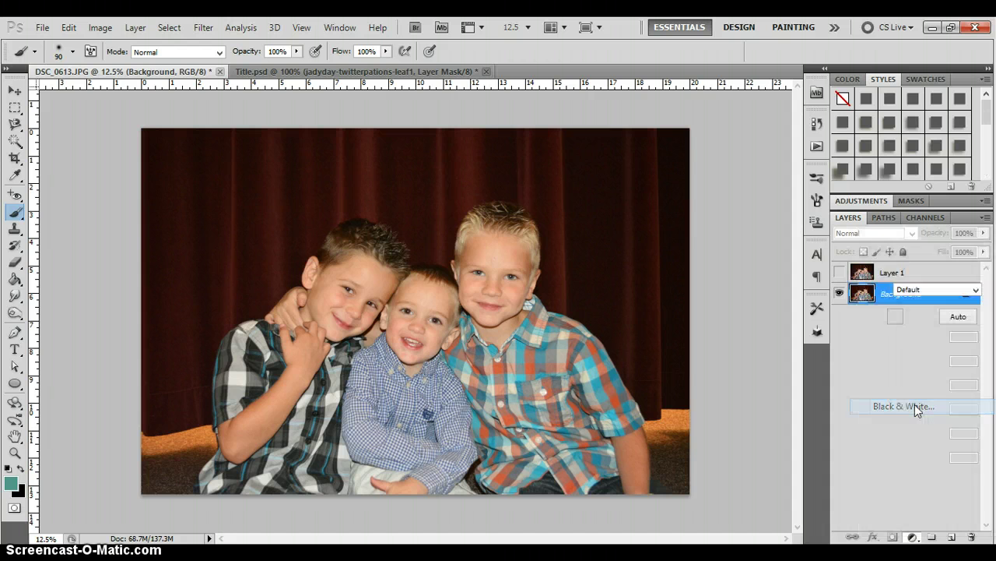
click(851, 395)
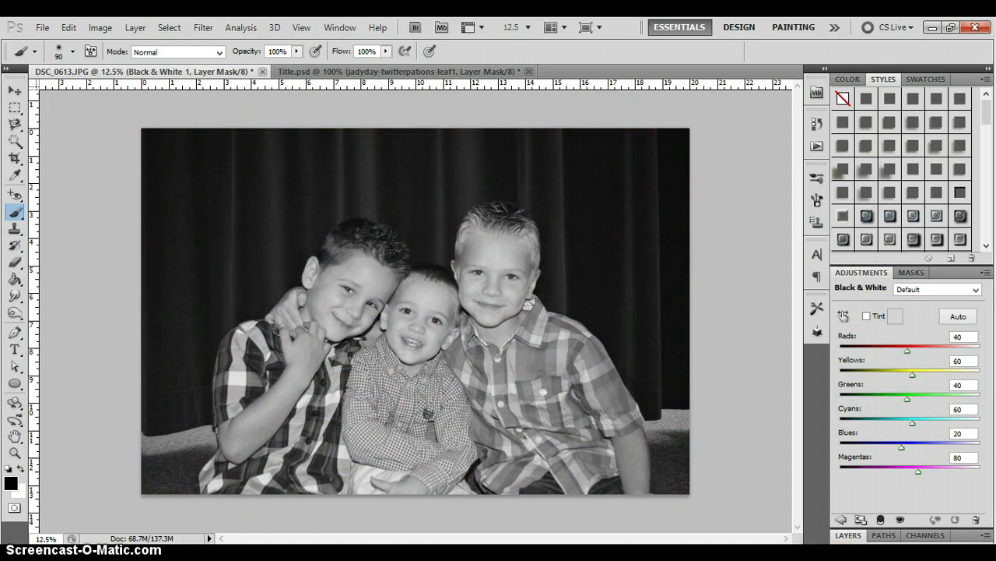
click(848, 534)
click(856, 534)
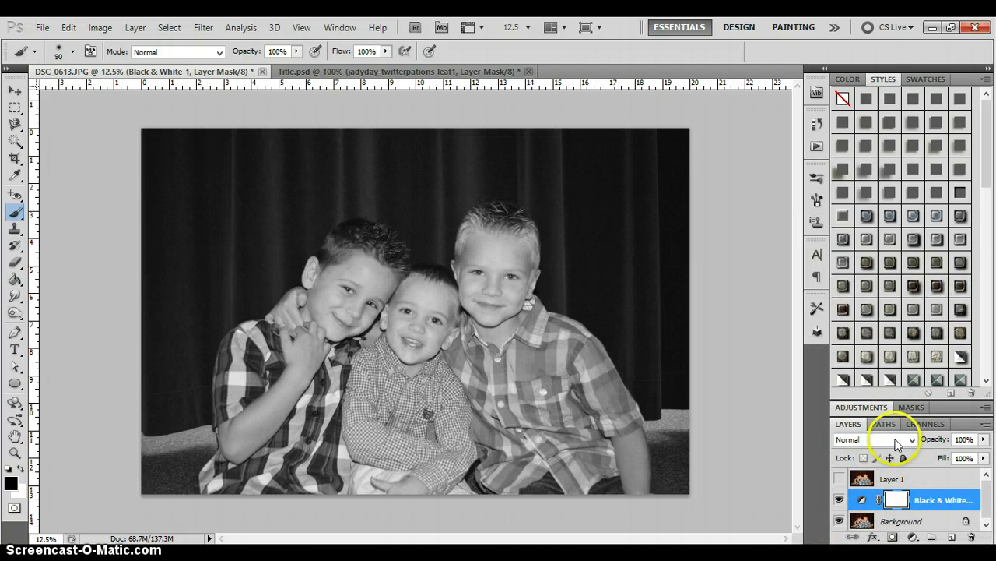
drag(884, 398, 876, 191)
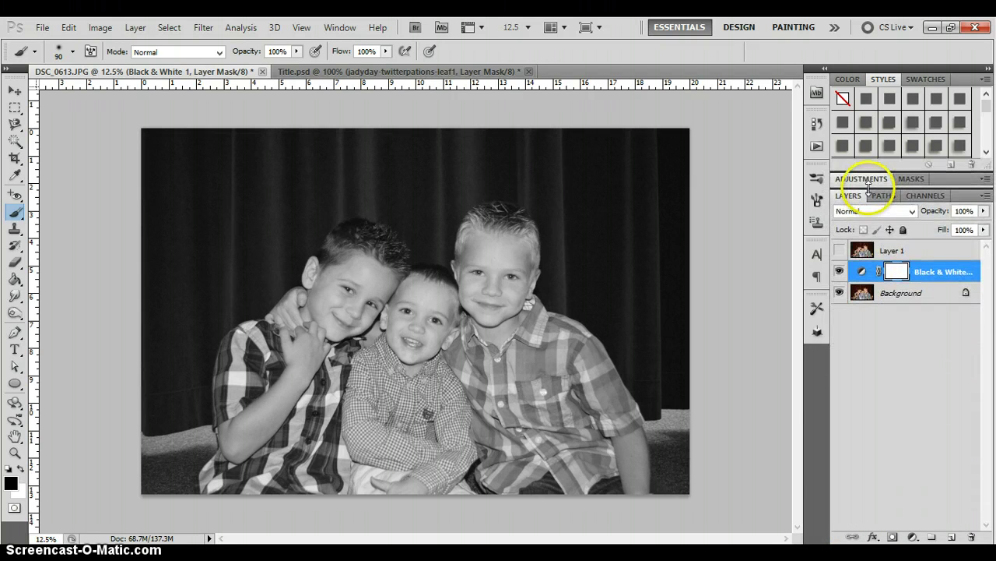
- Show Layer 1 again and add a layer mask to it
click(840, 250)
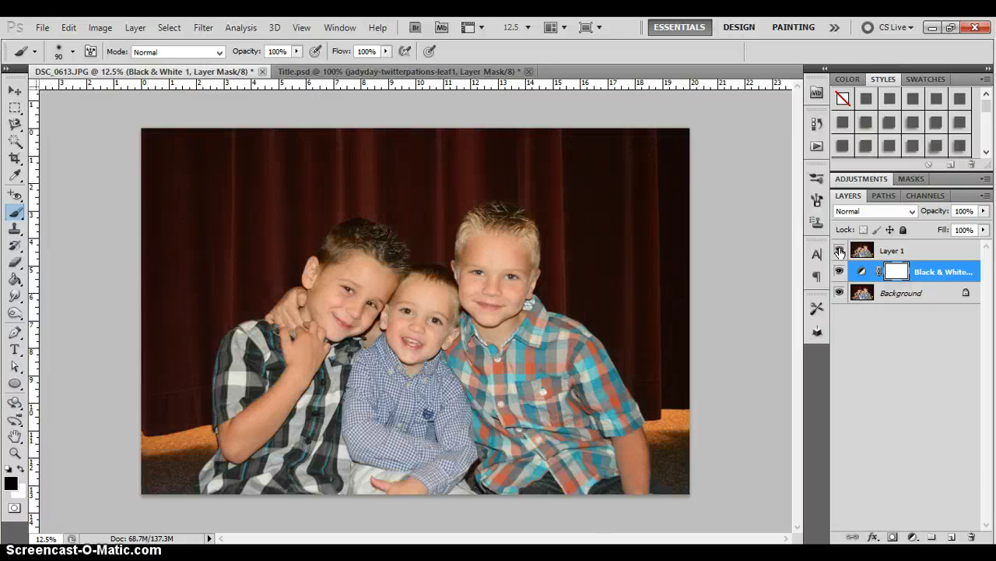
click(882, 252)
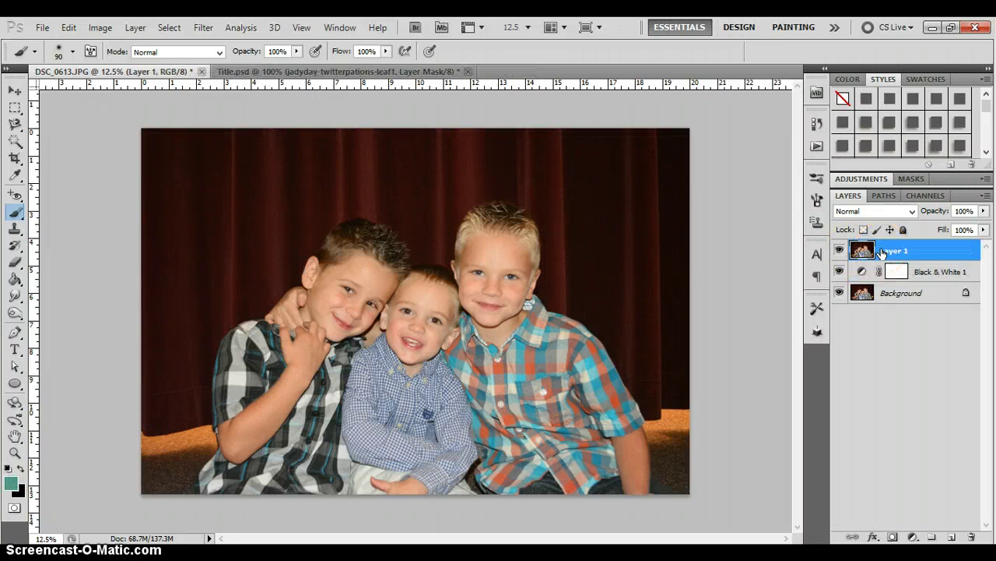
click(893, 537)
click(901, 251)
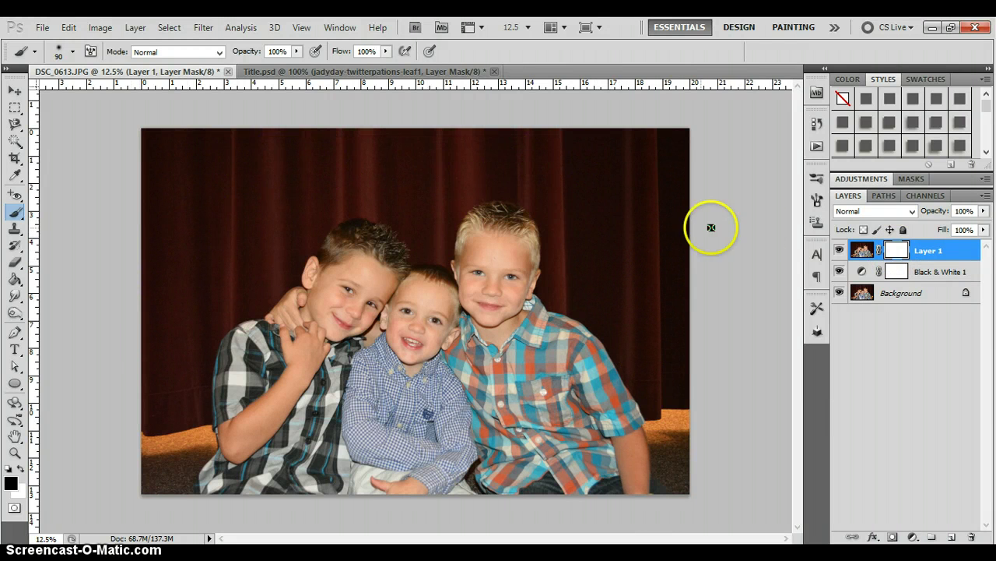
click(839, 251)
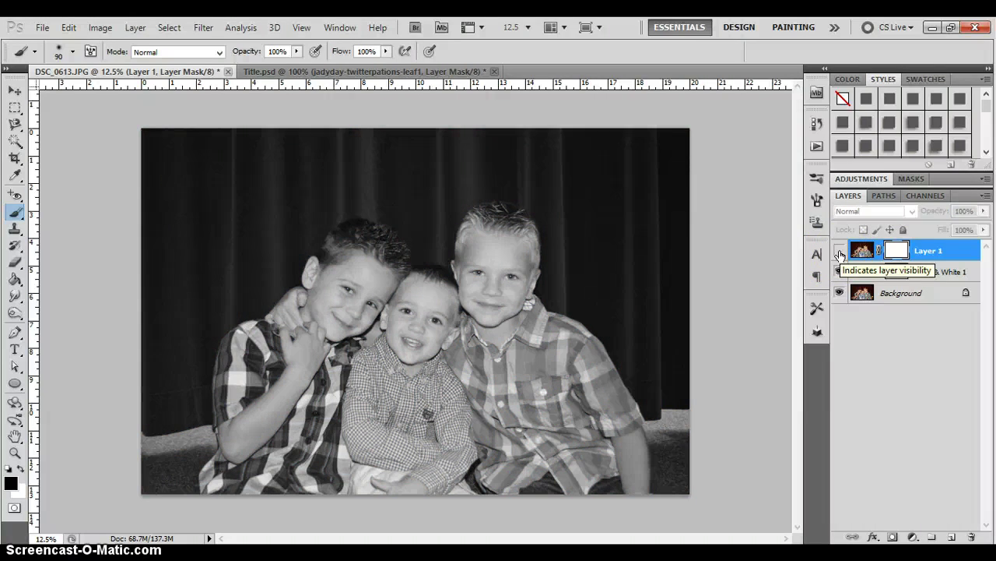
click(839, 251)
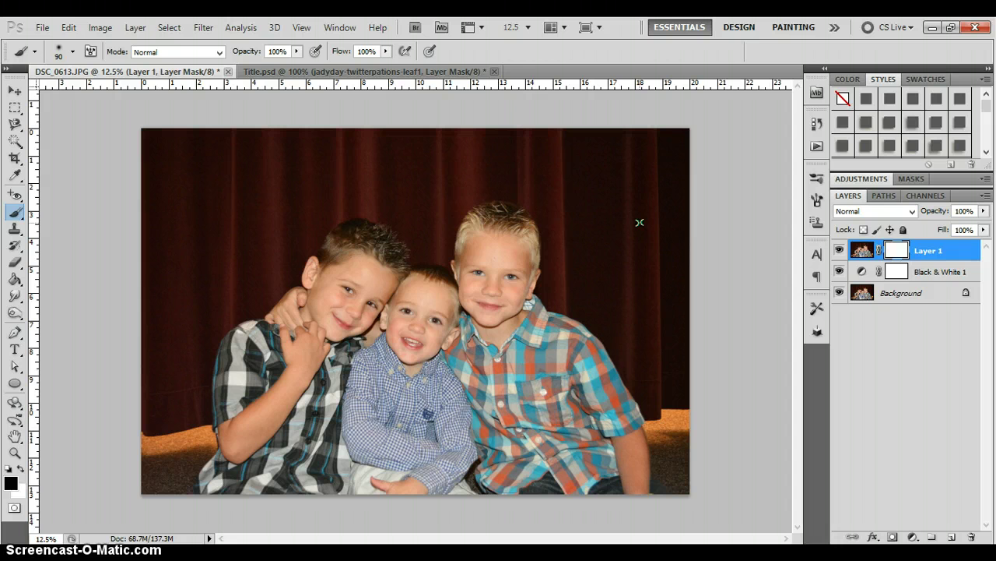
- Enlarge the brush to 1500 px and paint black on Layer 1's mask over the curtain above and beside the boys
key(bracketright)
key(bracketright)
key(bracketright)
key(bracketright)
key(bracketright)
key(bracketright)
key(bracketright)
key(bracketright)
key(bracketright)
key(bracketright)
key(bracketright)
key(bracketright)
key(bracketright)
key(bracketright)
key(bracketright)
key(bracketright)
key(bracketright)
key(bracketright)
key(bracketright)
mouse_move(640, 226)
mouse_down()
mouse_move(727, 221)
mouse_move(722, 201)
mouse_move(657, 151)
mouse_up()
mouse_move(657, 151)
mouse_down()
mouse_move(582, 153)
mouse_move(543, 138)
mouse_move(172, 145)
mouse_move(159, 374)
mouse_move(162, 329)
mouse_move(199, 251)
mouse_move(281, 168)
mouse_up()
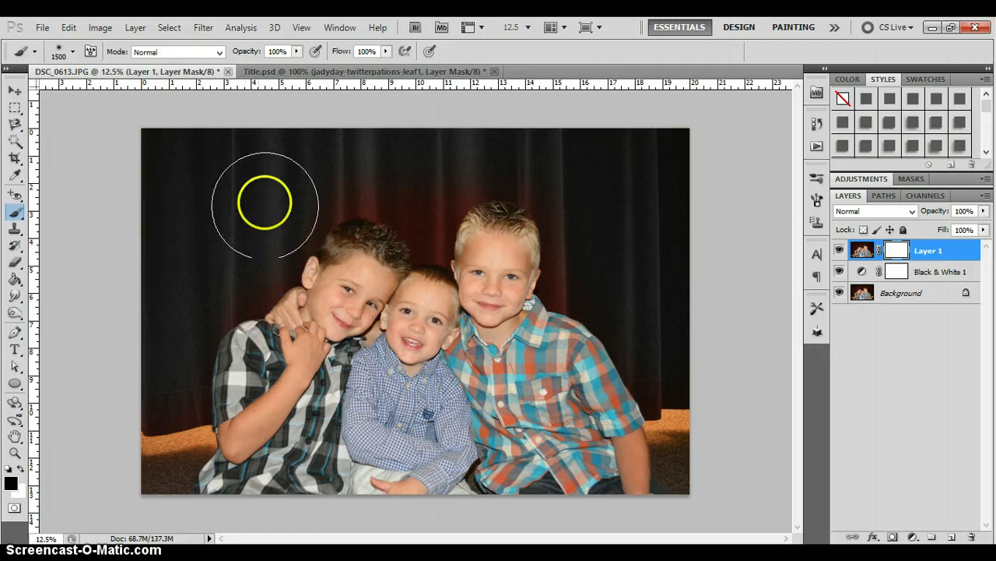
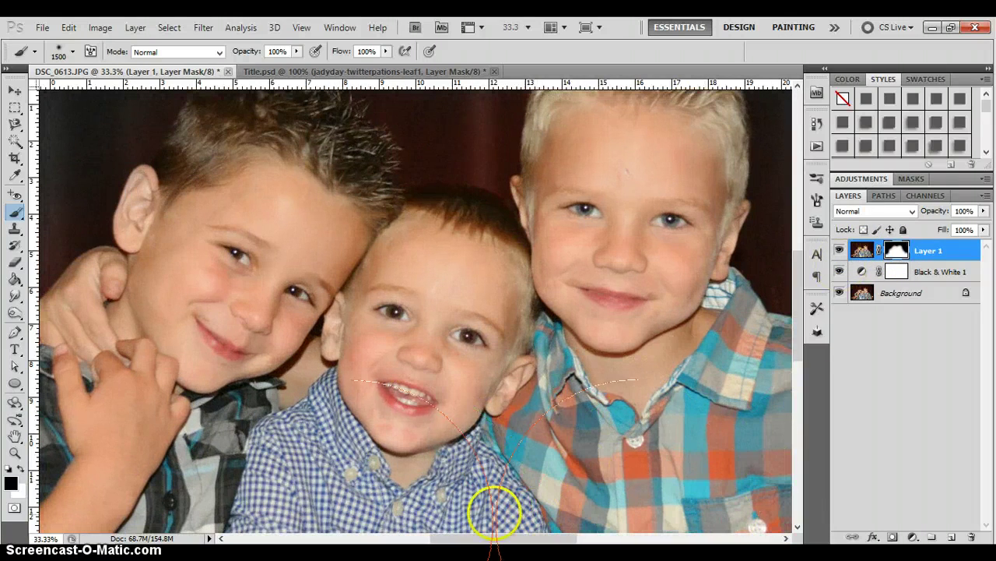
- Reduce the brush to 250 px and paint black on Layer 1's mask over the curtain beside the left boy's arm, shoulder and raised hand
drag(477, 543, 396, 535)
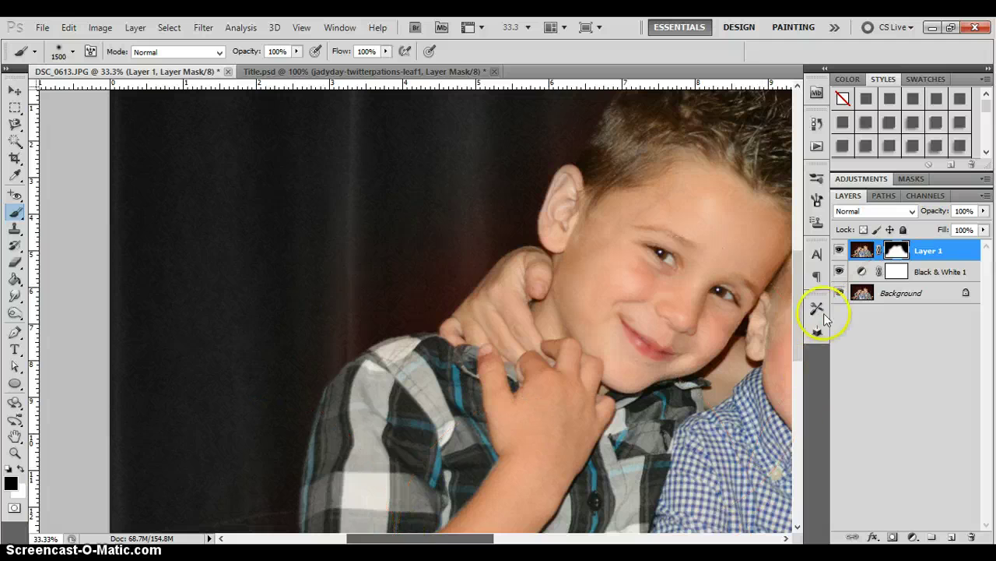
drag(801, 315, 803, 354)
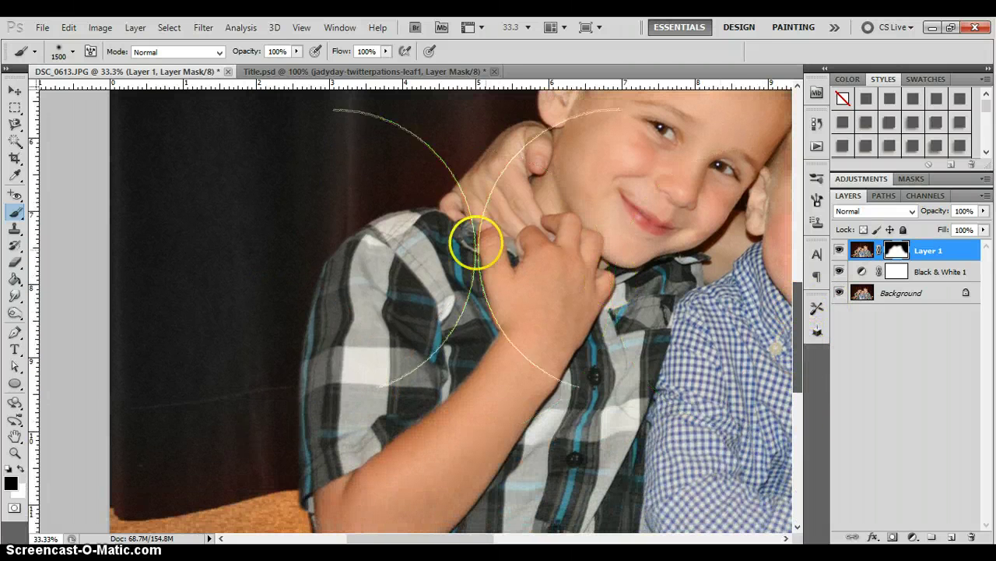
key(bracketleft)
key(bracketleft)
key(bracketleft)
key(bracketleft)
key(bracketleft)
key(bracketleft)
key(bracketleft)
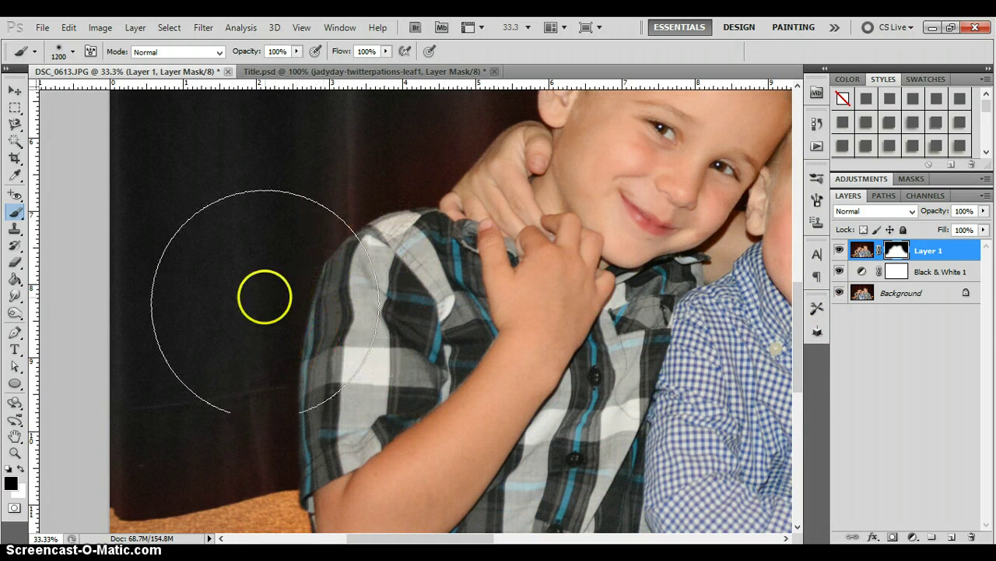
key(bracketleft)
key(bracketleft)
key(bracketleft)
key(bracketleft)
key(bracketleft)
key(bracketleft)
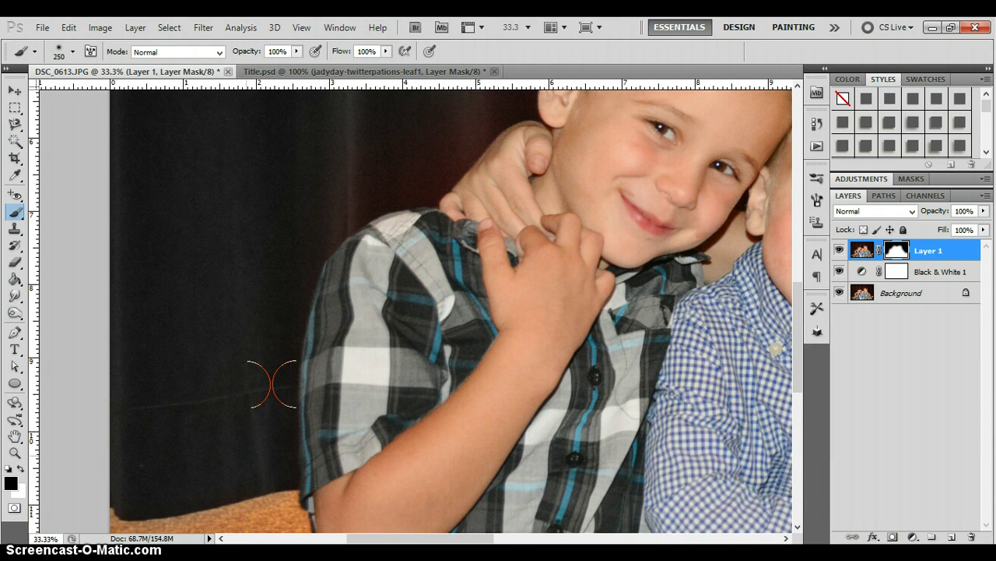
mouse_move(272, 384)
mouse_down()
mouse_move(273, 463)
mouse_move(278, 334)
mouse_move(300, 253)
mouse_move(323, 215)
mouse_move(358, 202)
mouse_move(381, 141)
mouse_move(327, 178)
mouse_move(380, 193)
mouse_move(422, 185)
mouse_up()
click(456, 107)
- Switch the foreground color to white and paint on Layer 1's mask over the grayed hands to restore their color
click(15, 452)
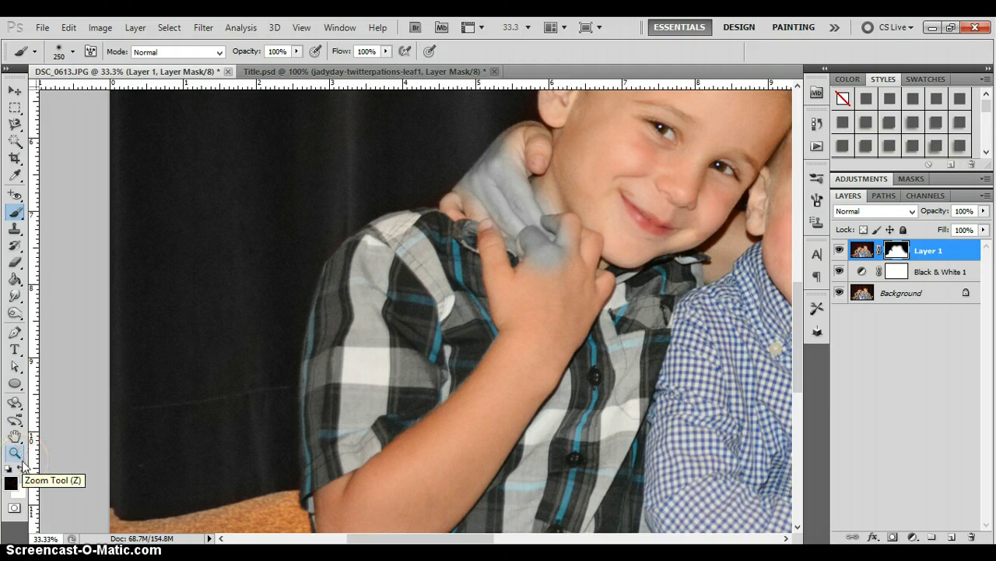
drag(262, 438, 267, 384)
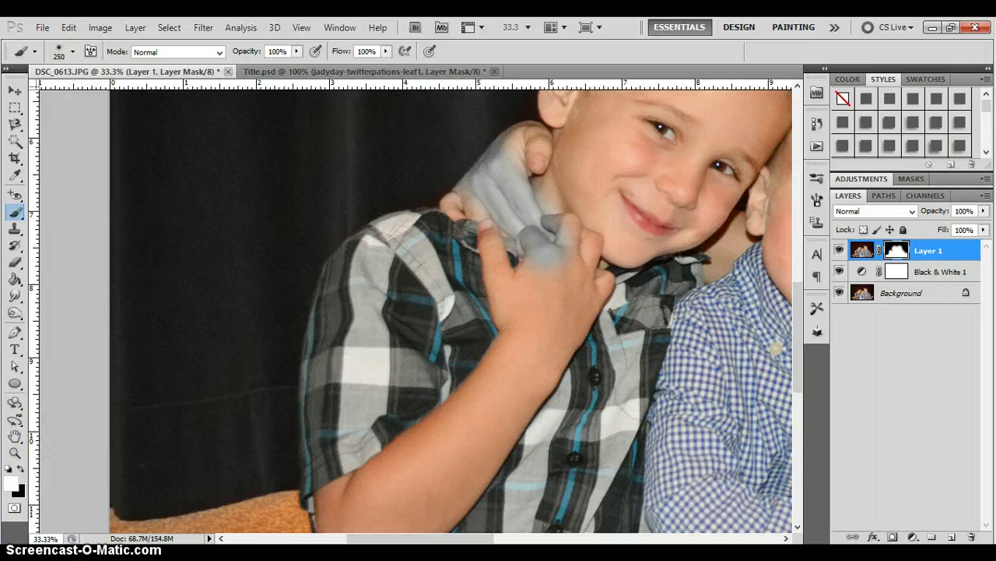
click(527, 152)
mouse_move(528, 152)
mouse_down()
mouse_move(527, 195)
mouse_move(521, 156)
mouse_move(499, 169)
mouse_up()
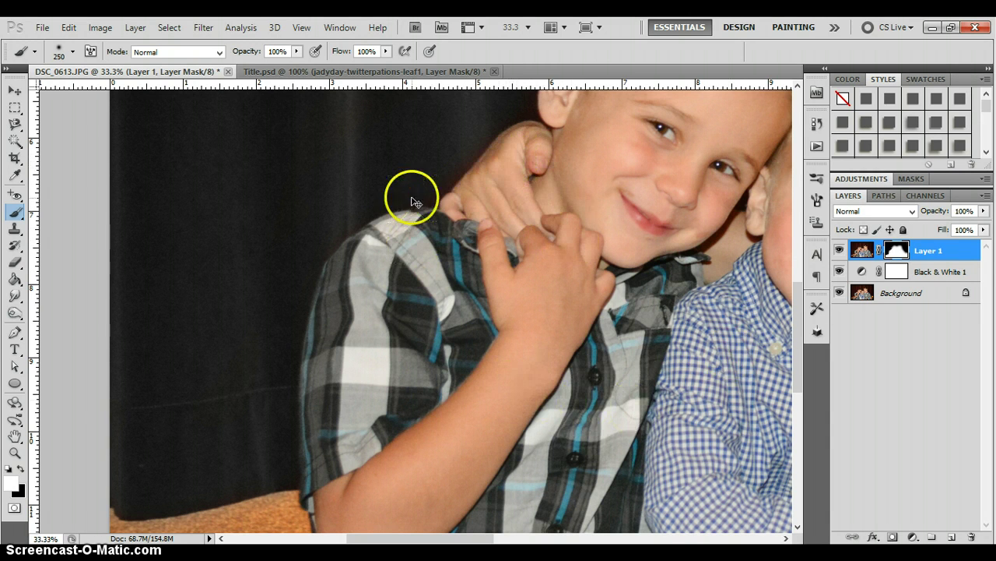
- Refine Layer 1's mask at 50% zoom, painting black over the curtain edges around the left boy's hand, ear and hair and correcting with white
scroll(415, 201, up, 1)
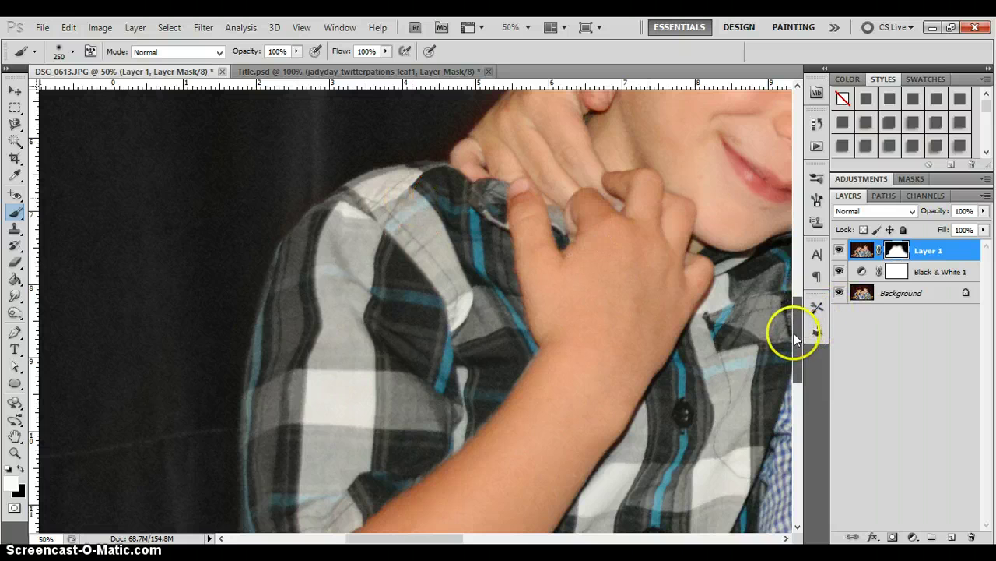
mouse_move(794, 334)
mouse_down()
mouse_move(803, 312)
mouse_move(765, 285)
mouse_up()
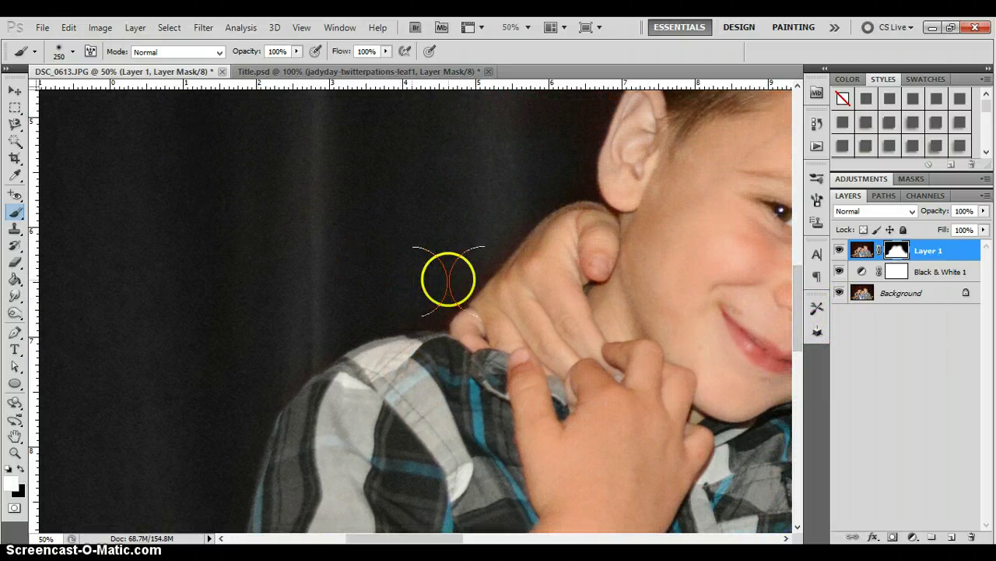
key(x)
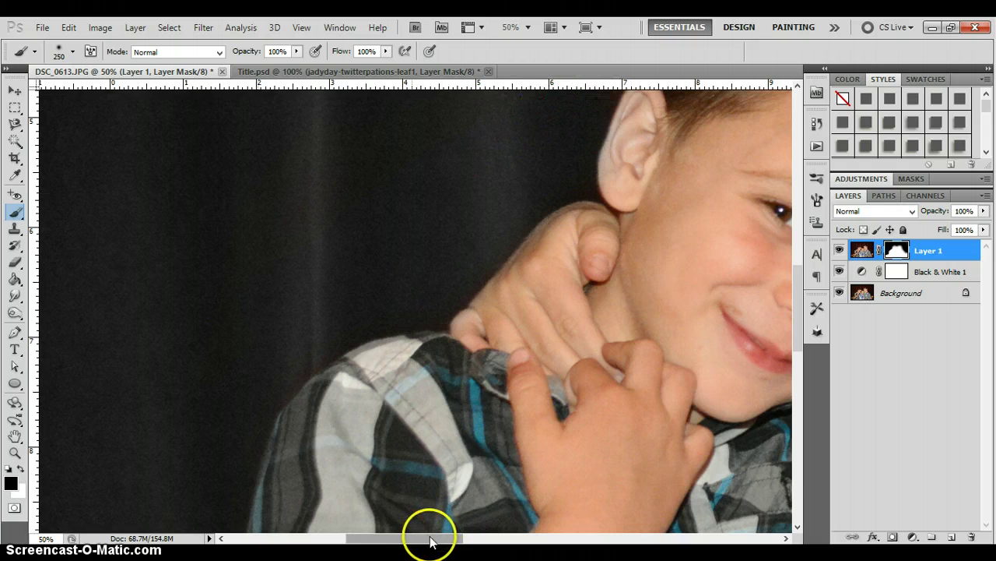
drag(432, 538, 465, 539)
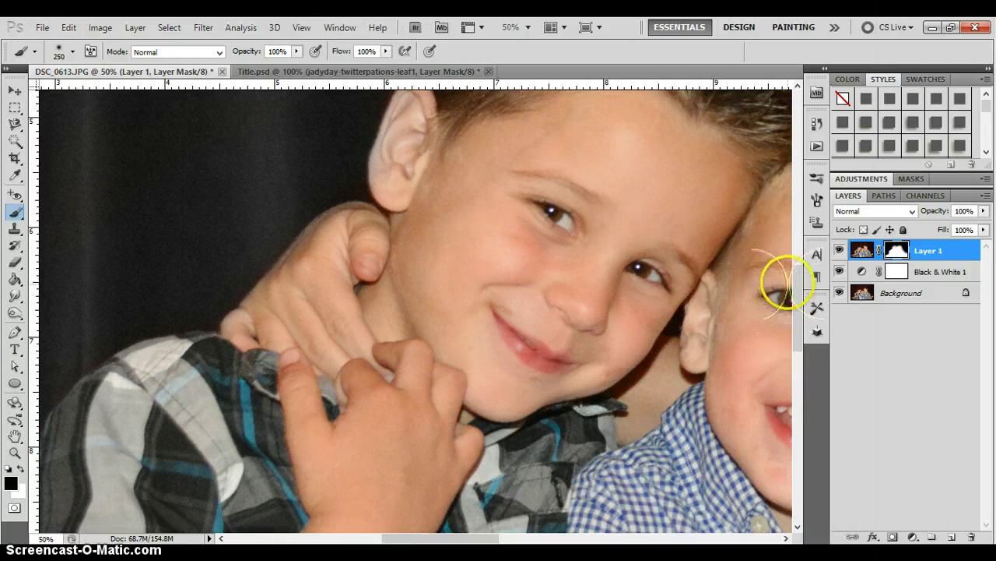
scroll(798, 274, up, 5)
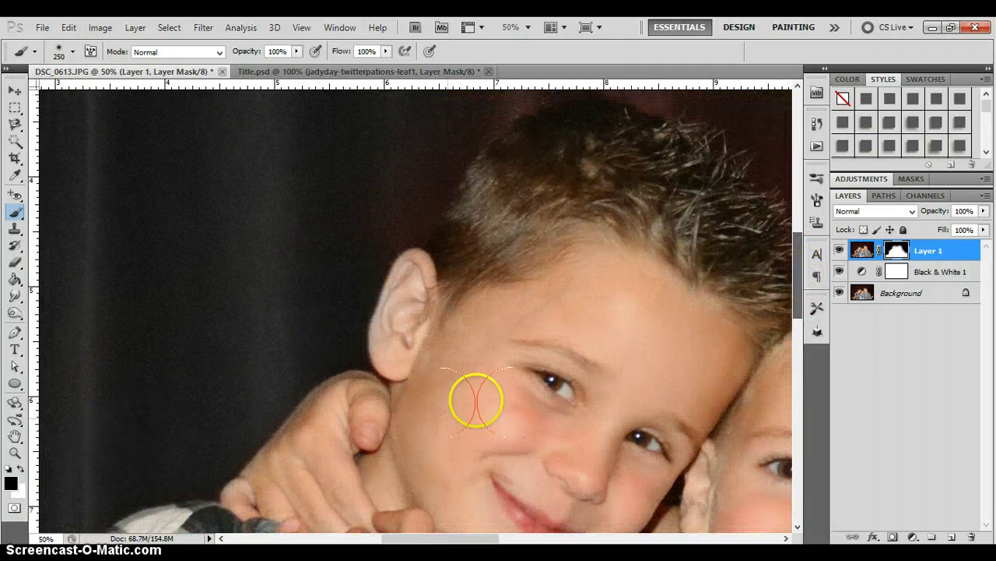
key(x)
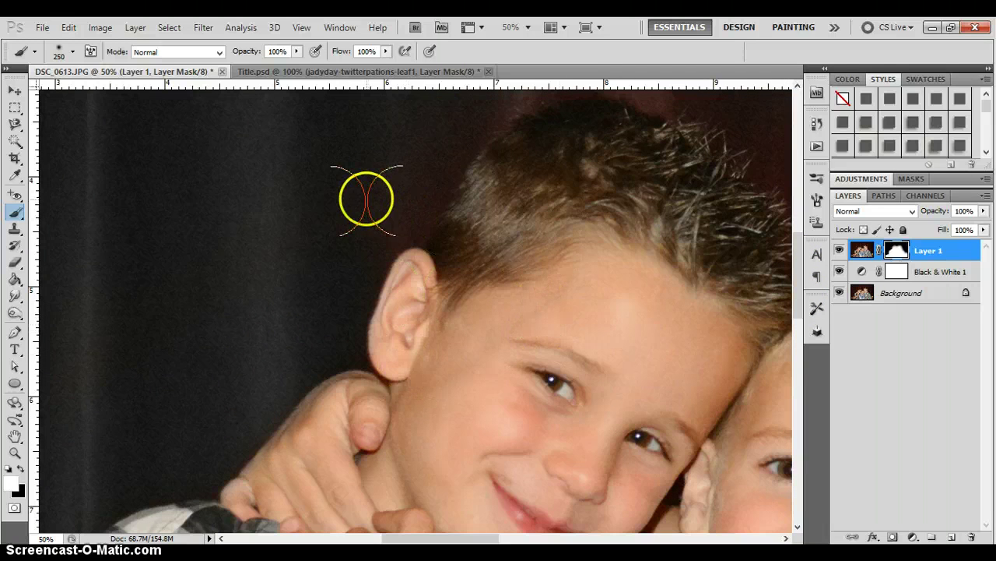
key(x)
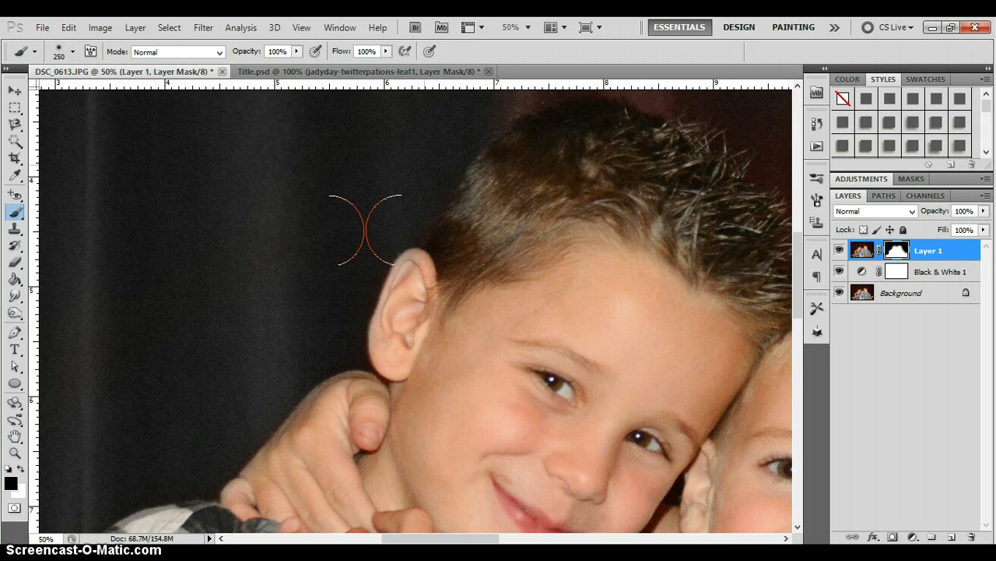
- Paint black on Layer 1's mask over the curtain between the boys' heads, reducing the brush to 100 px for the edges
drag(466, 537, 531, 539)
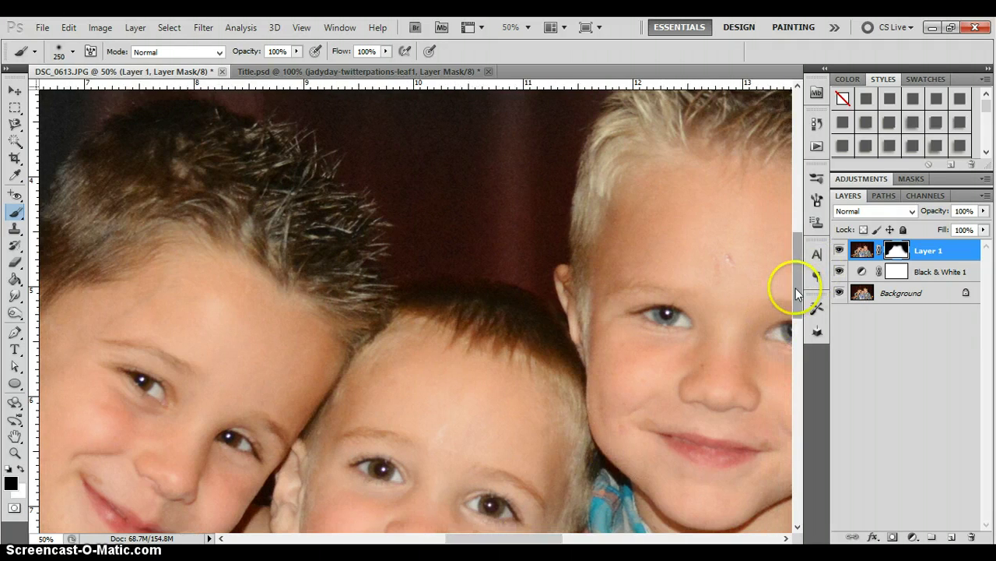
drag(795, 288, 814, 242)
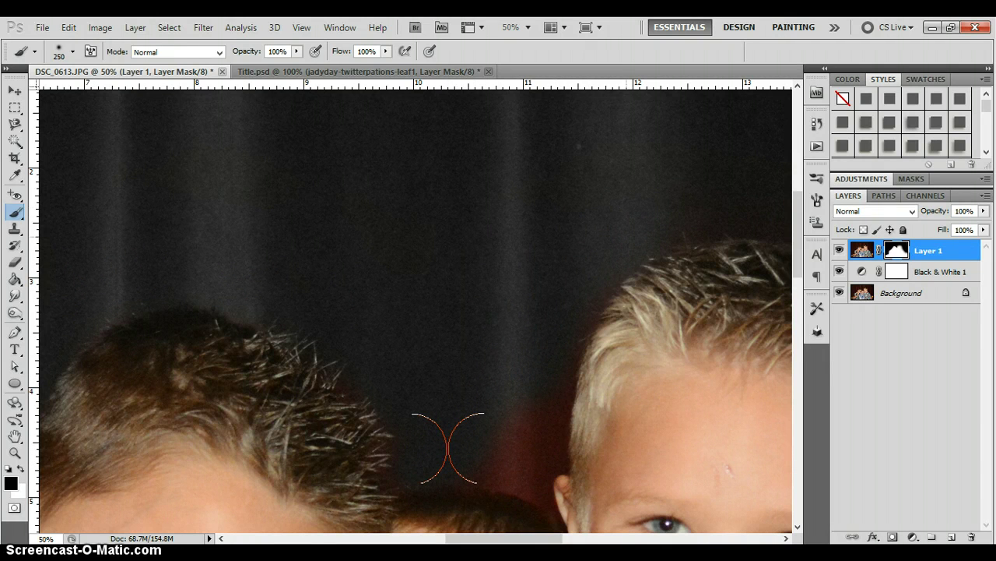
mouse_move(448, 448)
mouse_down()
mouse_move(522, 458)
mouse_move(432, 450)
mouse_up()
mouse_move(347, 377)
mouse_down()
mouse_move(408, 408)
mouse_move(382, 430)
mouse_move(407, 431)
mouse_move(397, 449)
mouse_move(415, 449)
mouse_move(396, 467)
mouse_move(418, 468)
mouse_move(389, 475)
mouse_move(409, 475)
mouse_move(397, 487)
mouse_move(515, 456)
mouse_move(545, 501)
mouse_move(562, 483)
mouse_move(556, 461)
mouse_up()
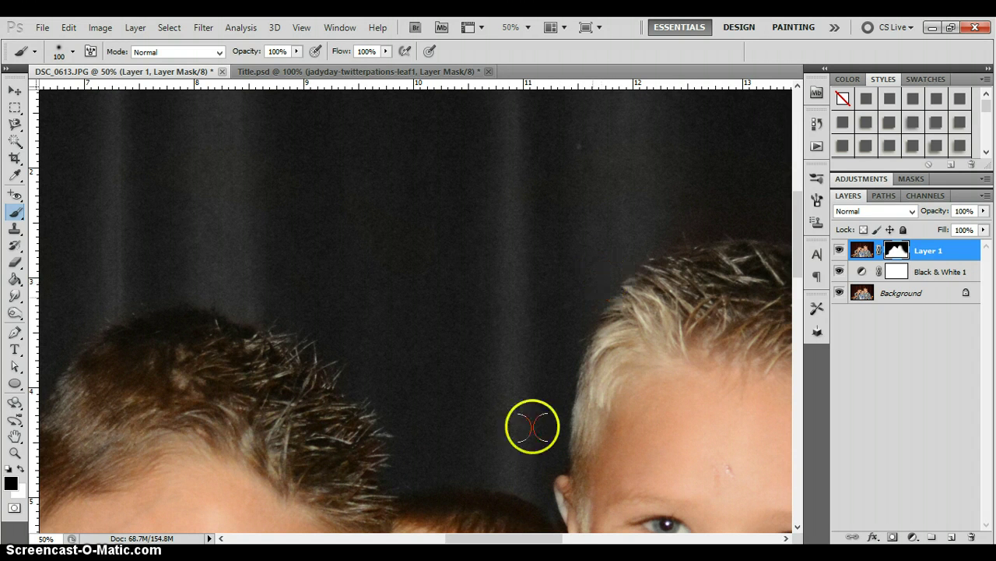
- Enlarge the brush to 175 px and paint black on Layer 1's mask over the curtain around the blond boy's hair, ear and neck
drag(466, 541, 518, 540)
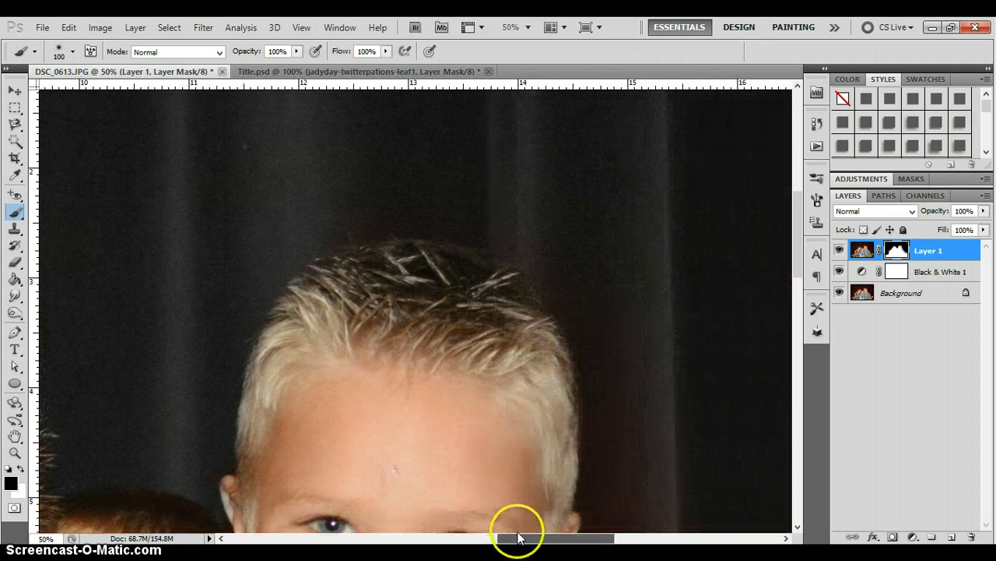
drag(333, 231, 331, 232)
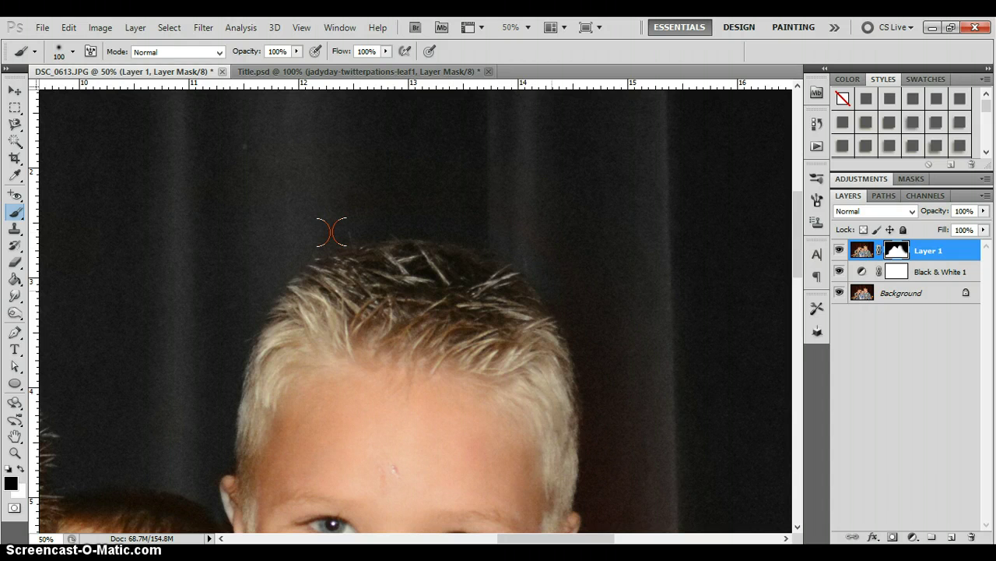
key(bracketright)
key(bracketright)
key(bracketright)
mouse_move(332, 232)
mouse_down()
mouse_move(562, 285)
mouse_move(309, 195)
mouse_move(313, 161)
mouse_move(265, 136)
mouse_move(182, 204)
mouse_up()
mouse_move(599, 466)
mouse_down()
mouse_move(661, 460)
mouse_move(685, 408)
mouse_move(799, 263)
mouse_move(801, 333)
mouse_move(801, 285)
mouse_move(614, 308)
mouse_move(609, 291)
mouse_up()
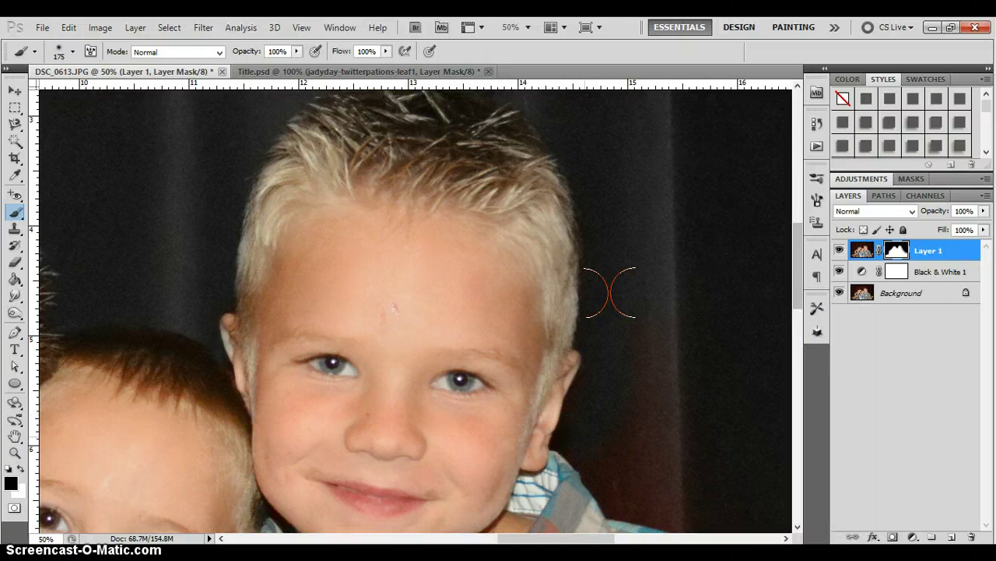
mouse_move(610, 292)
mouse_down()
mouse_move(629, 351)
mouse_move(657, 288)
mouse_up()
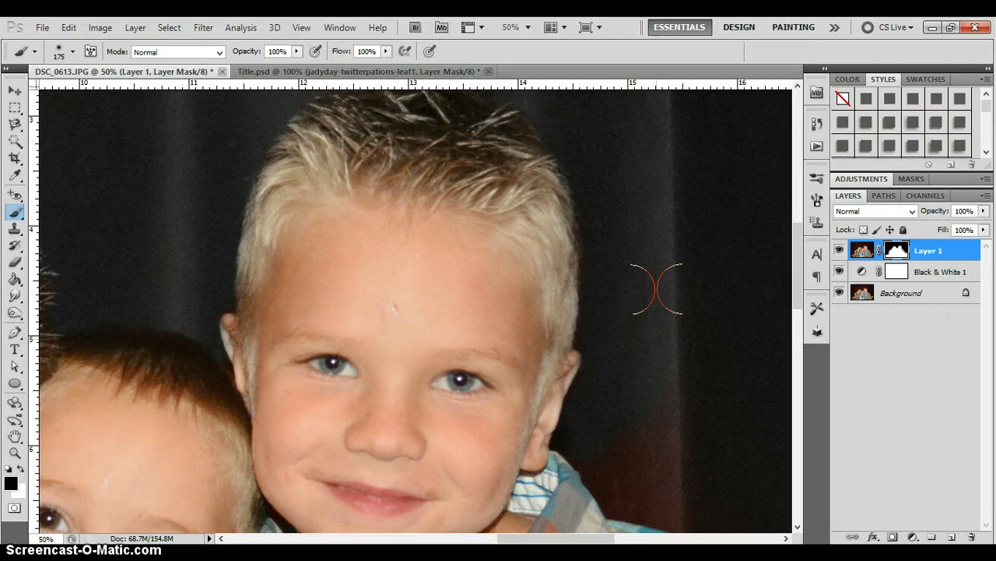
drag(623, 461, 593, 448)
- Paint black on Layer 1's mask over the curtain along the blond boy's collar, shoulder and upper sleeve
drag(796, 234, 799, 319)
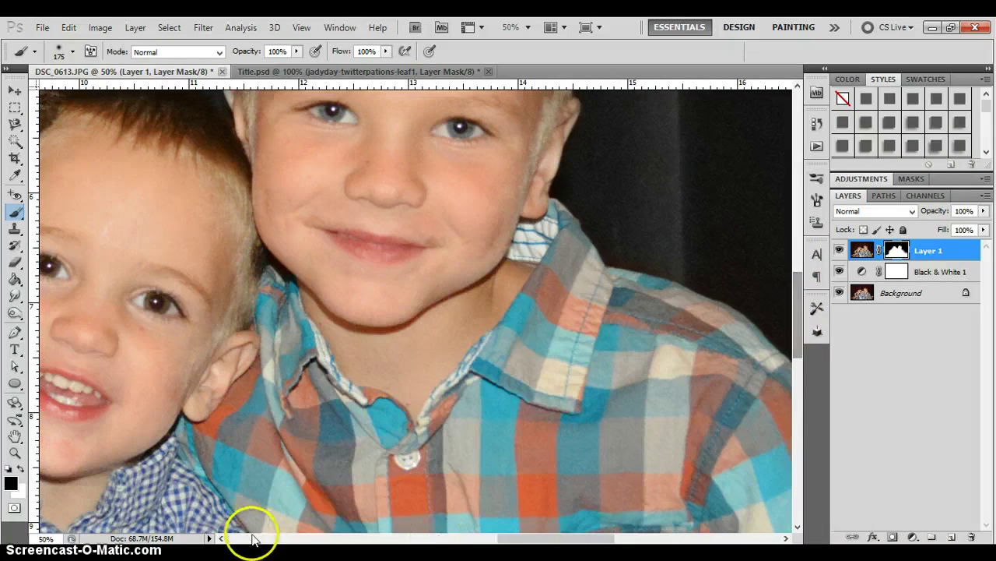
drag(512, 538, 560, 542)
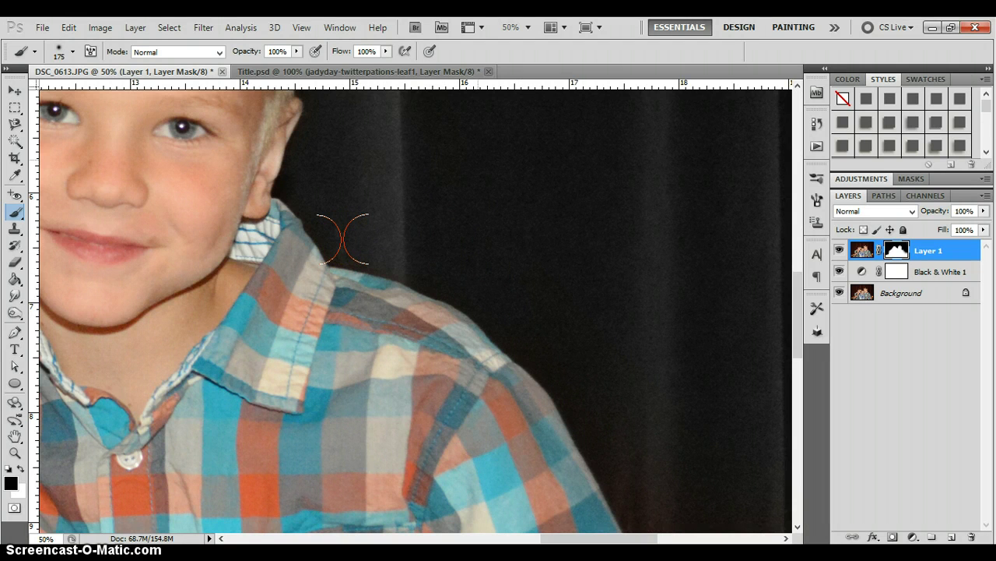
mouse_move(342, 237)
mouse_down()
mouse_move(383, 222)
mouse_move(357, 239)
mouse_move(344, 235)
mouse_move(524, 219)
mouse_move(395, 128)
mouse_move(478, 215)
mouse_move(799, 362)
mouse_move(832, 338)
mouse_move(797, 313)
mouse_move(805, 349)
mouse_move(801, 320)
mouse_up()
drag(425, 196, 424, 211)
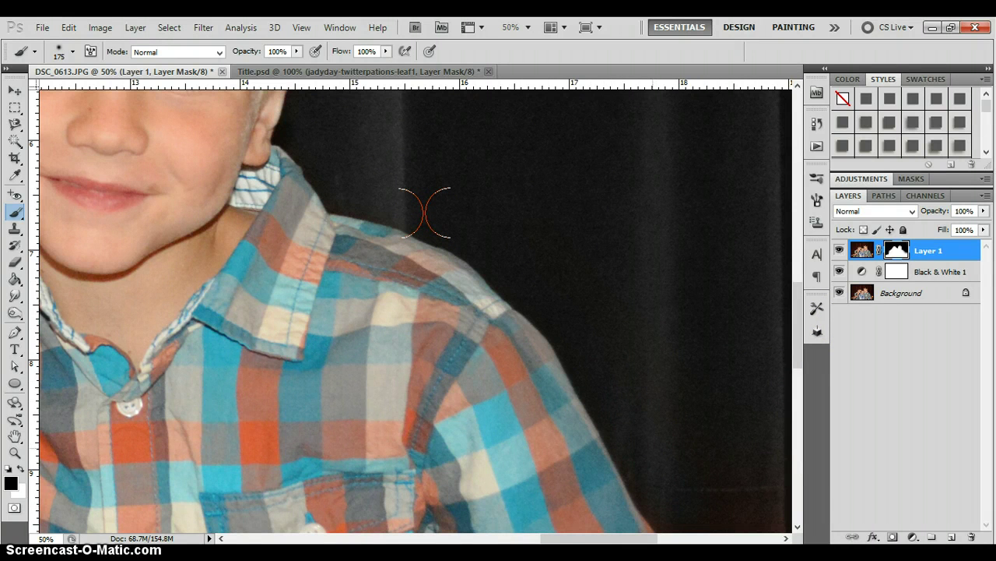
mouse_move(672, 509)
mouse_down()
mouse_move(678, 487)
mouse_move(650, 378)
mouse_up()
click(779, 500)
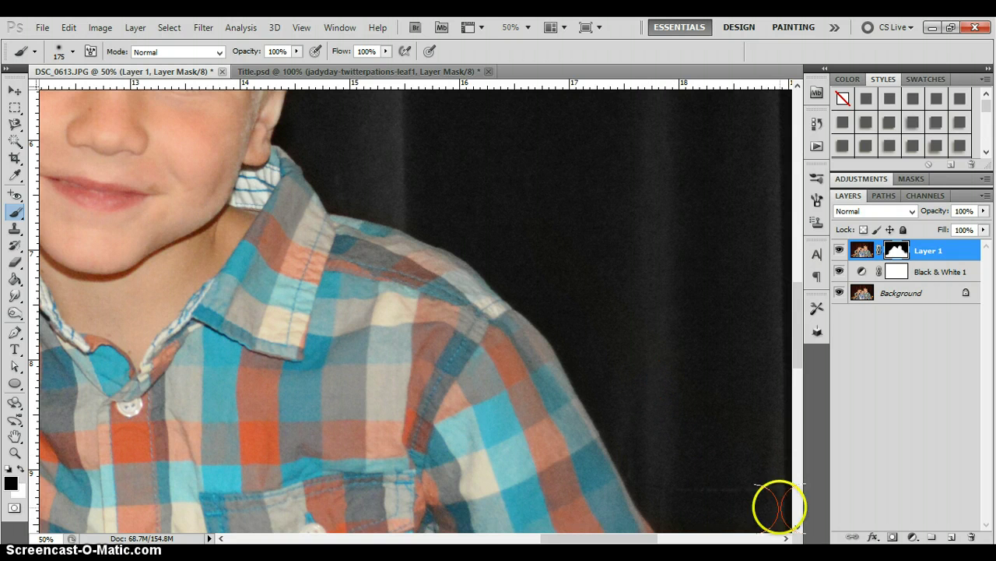
- Paint black on Layer 1's mask over the lower curtain beside the blond boy's sleeve, down to the curtain's hem
drag(564, 543, 605, 534)
click(797, 334)
drag(797, 333, 801, 367)
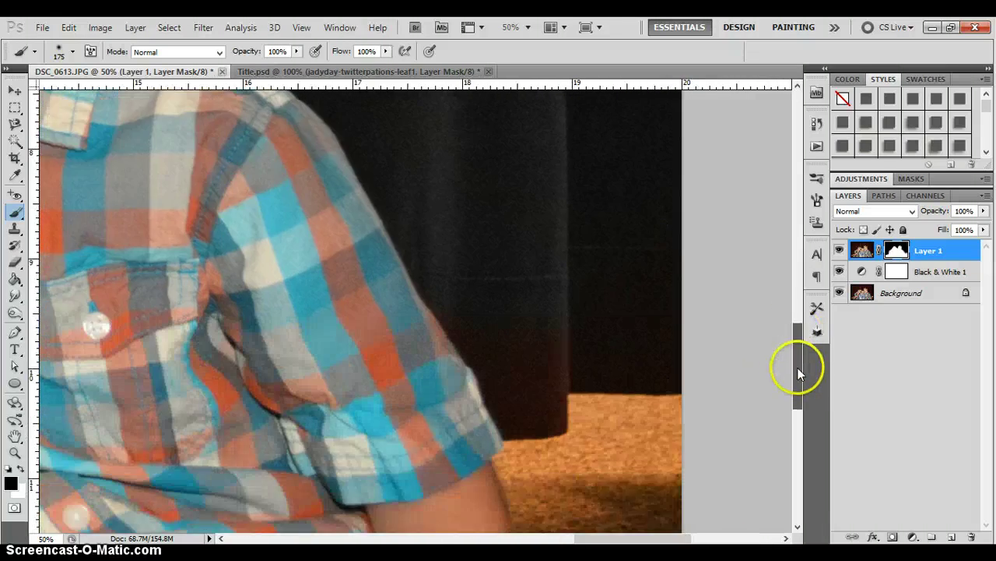
drag(433, 285, 442, 292)
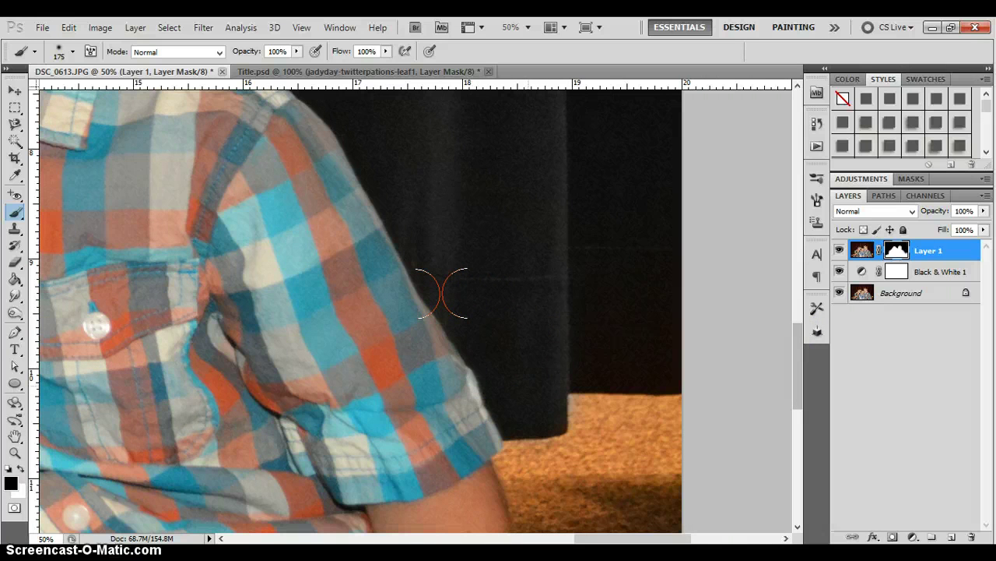
mouse_move(441, 293)
mouse_down()
mouse_move(663, 367)
mouse_move(581, 329)
mouse_move(652, 304)
mouse_move(544, 270)
mouse_move(545, 247)
mouse_up()
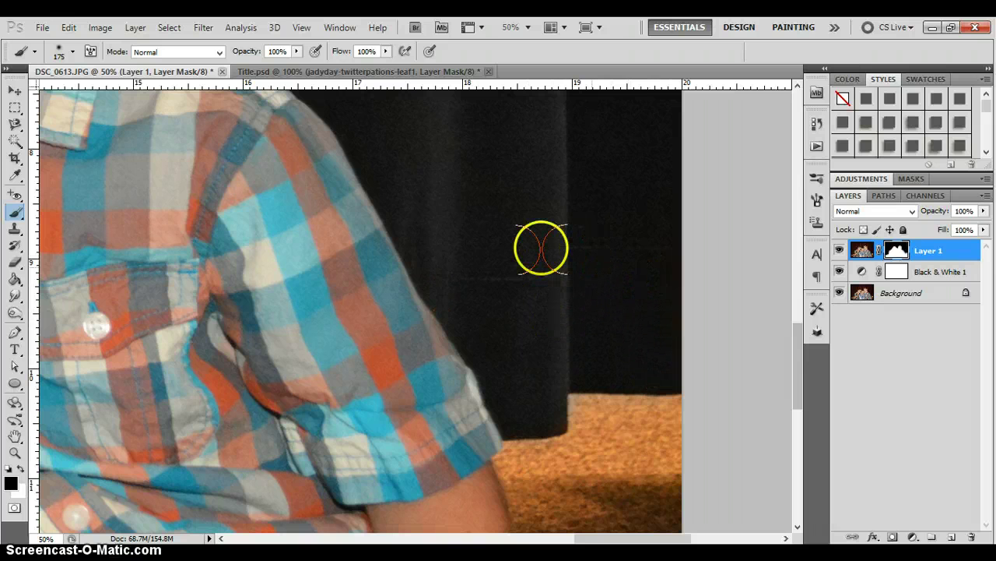
- Bring the whole photo into view, then hide Layer 1 and show it again to compare the result
key(ctrl+0)
key(ctrl+plus)
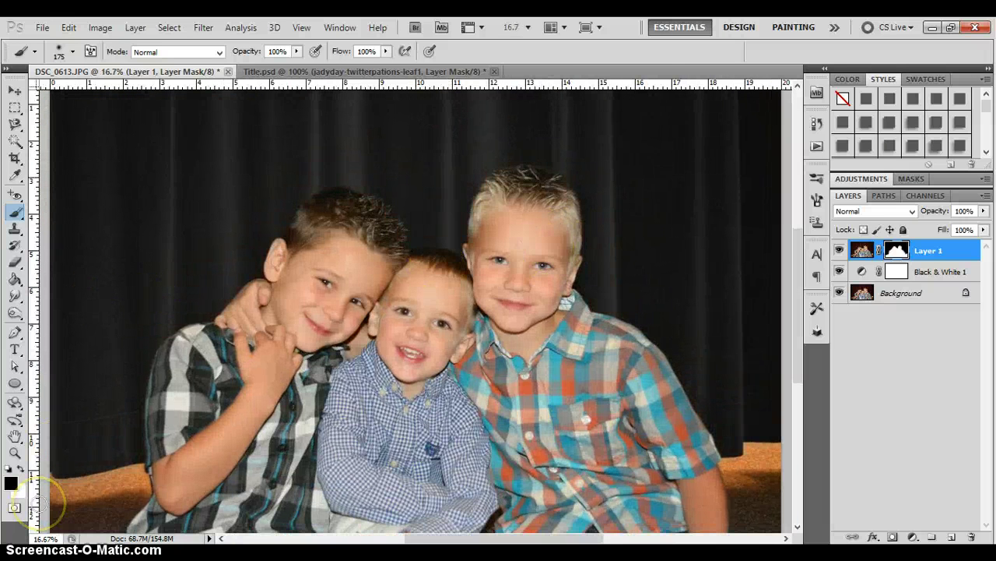
key(ctrl+minus)
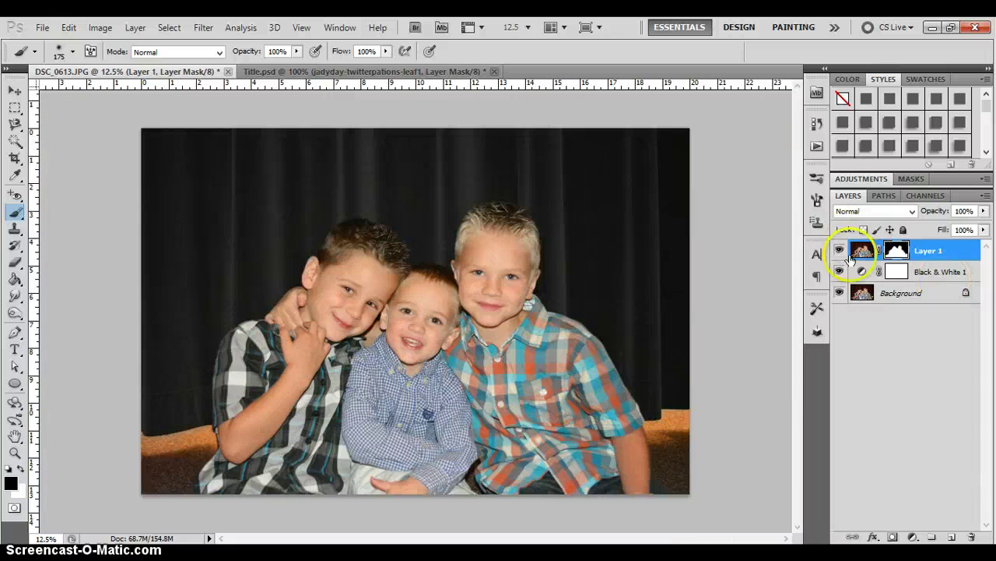
click(839, 250)
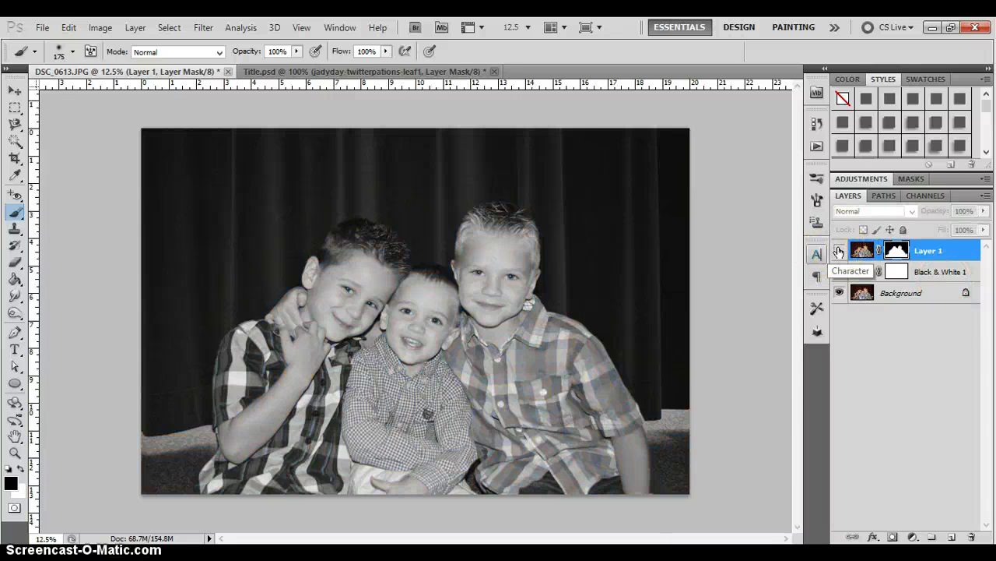
click(839, 250)
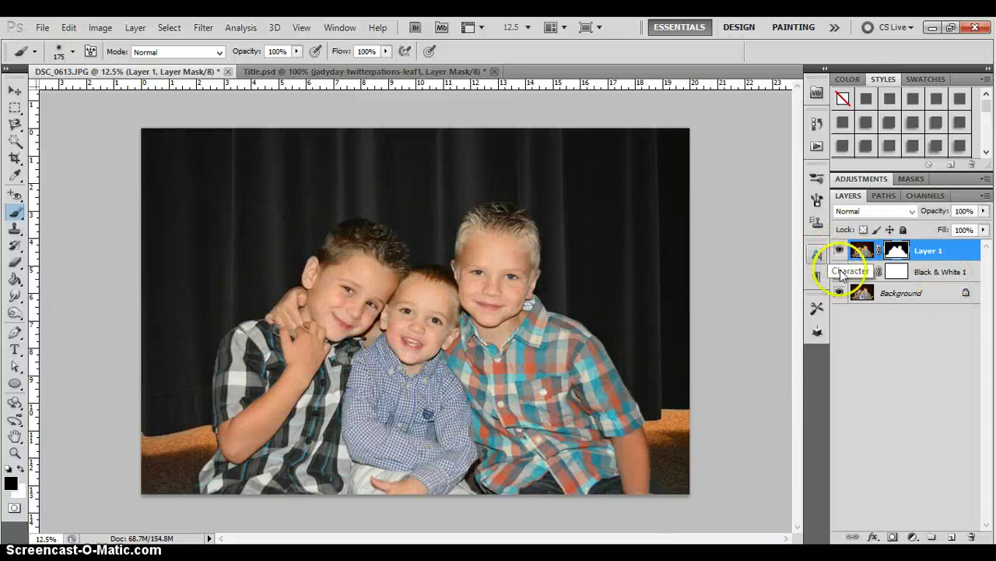
- Disable Layer 1's mask to compare with the original colors, and enable it again
right_click(896, 250)
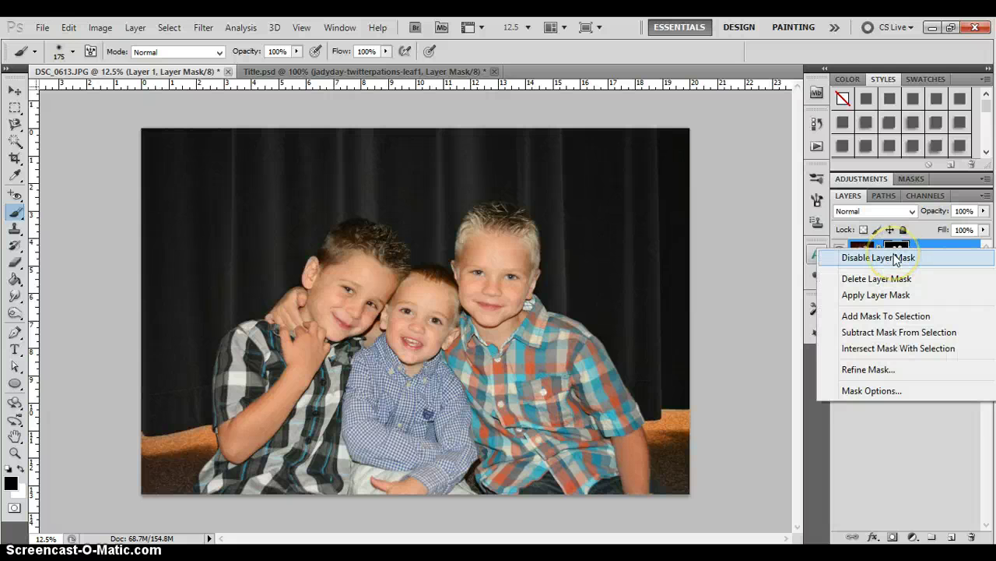
click(896, 258)
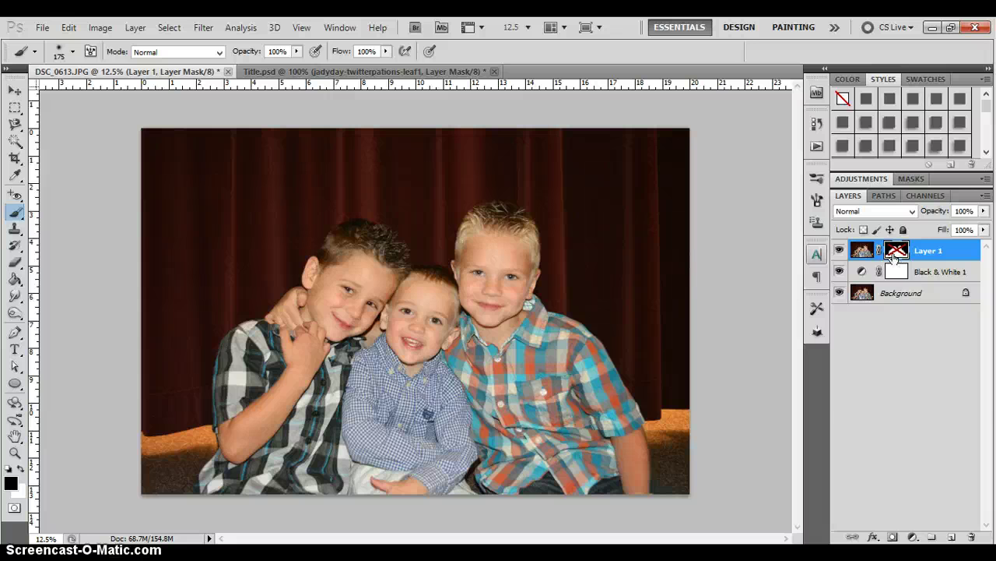
right_click(896, 257)
click(877, 264)
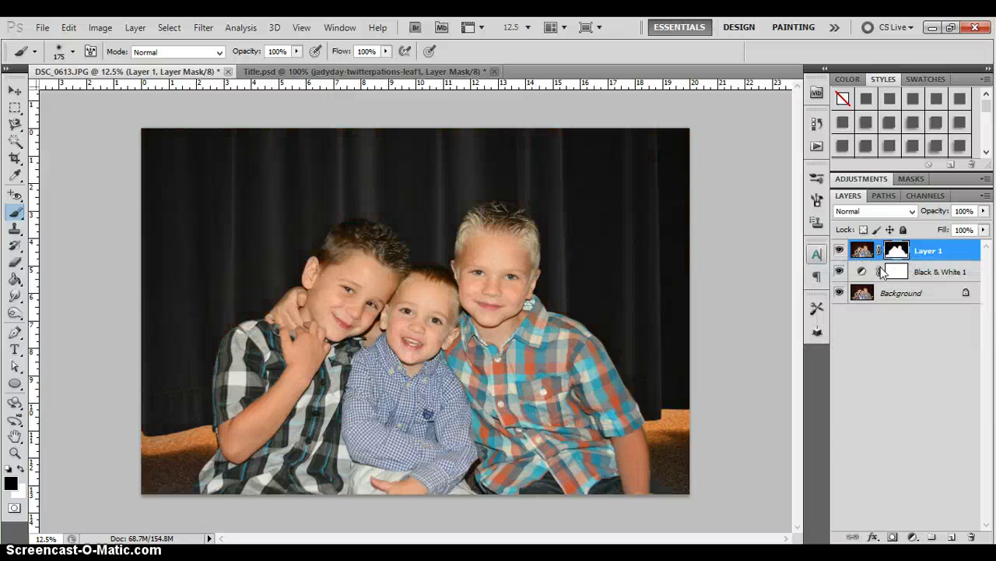